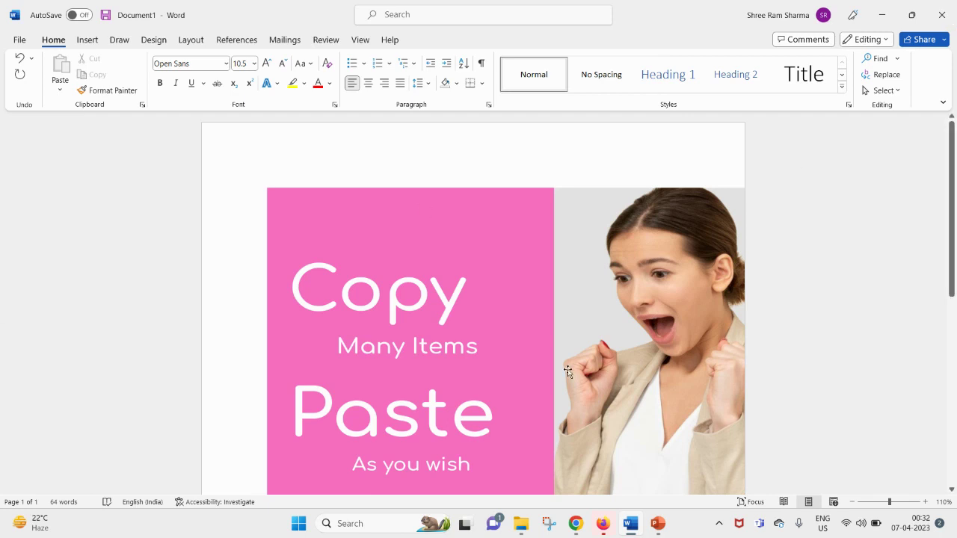
scroll(576, 340, down, 1)
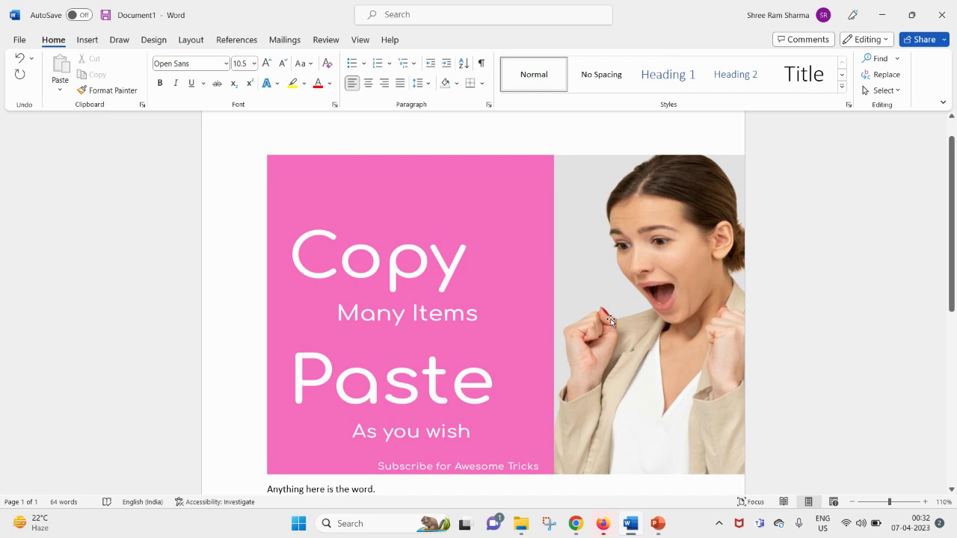
scroll(588, 323, down, 1)
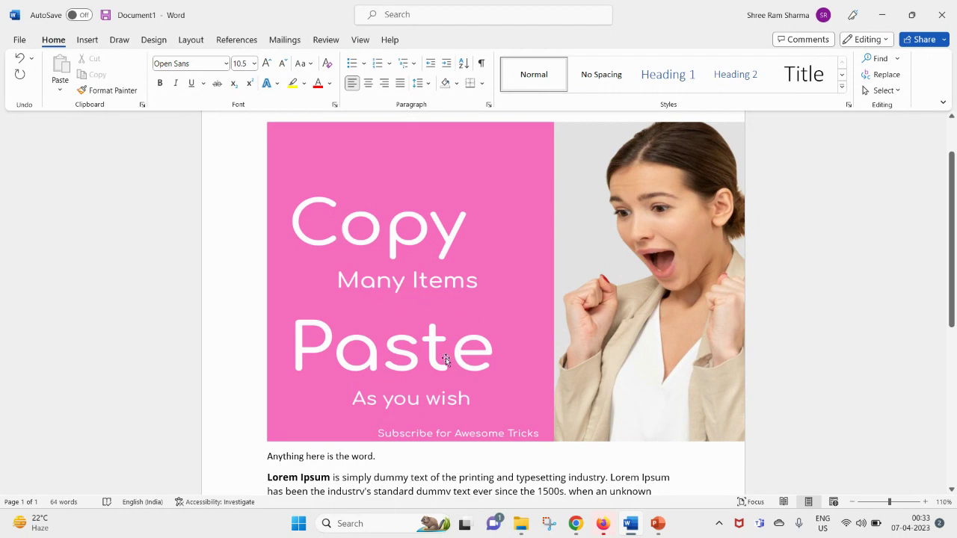
scroll(445, 356, down, 1)
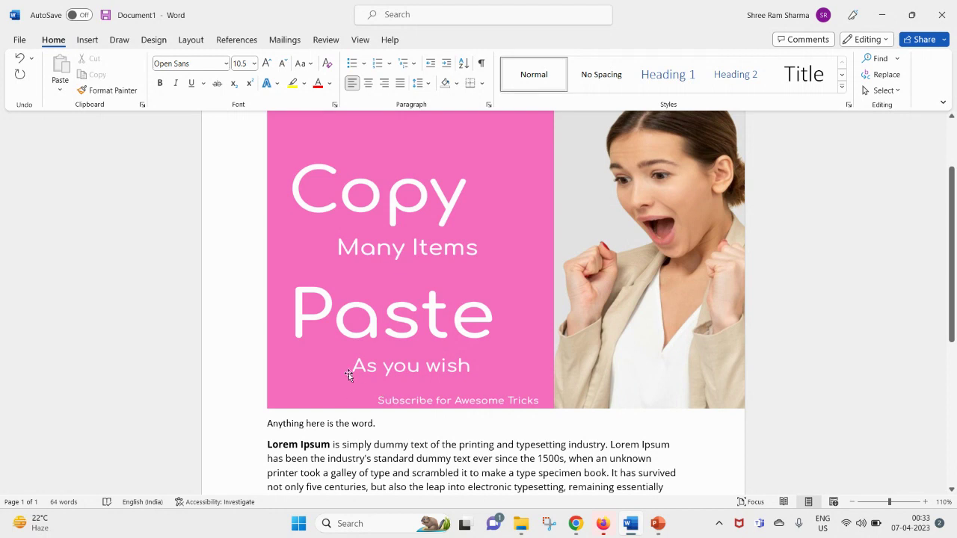
scroll(349, 374, up, 2)
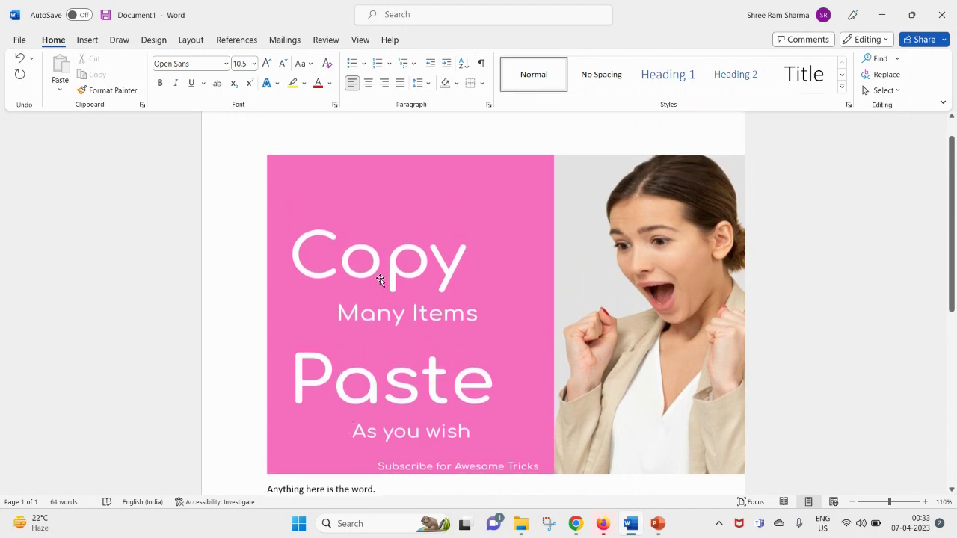
click(658, 523)
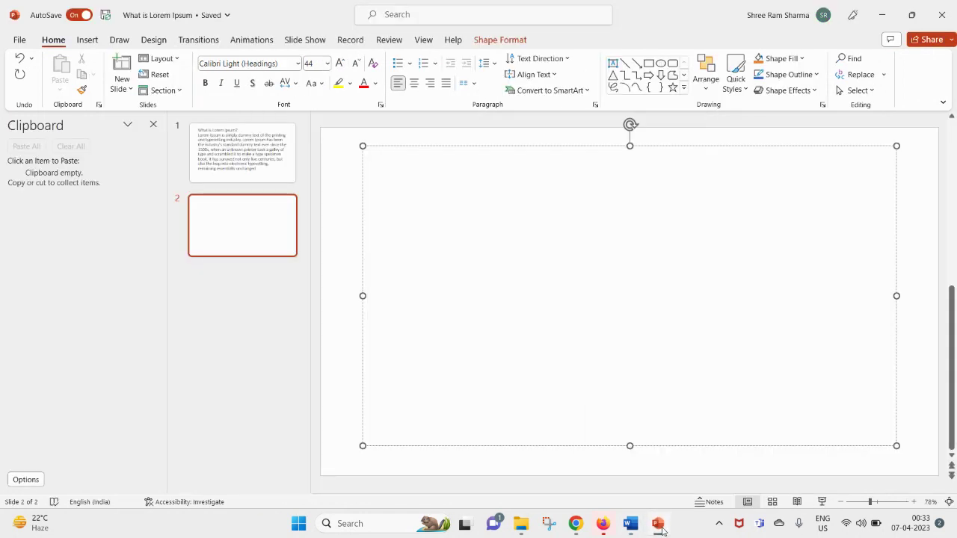
click(658, 524)
scroll(381, 360, down, 2)
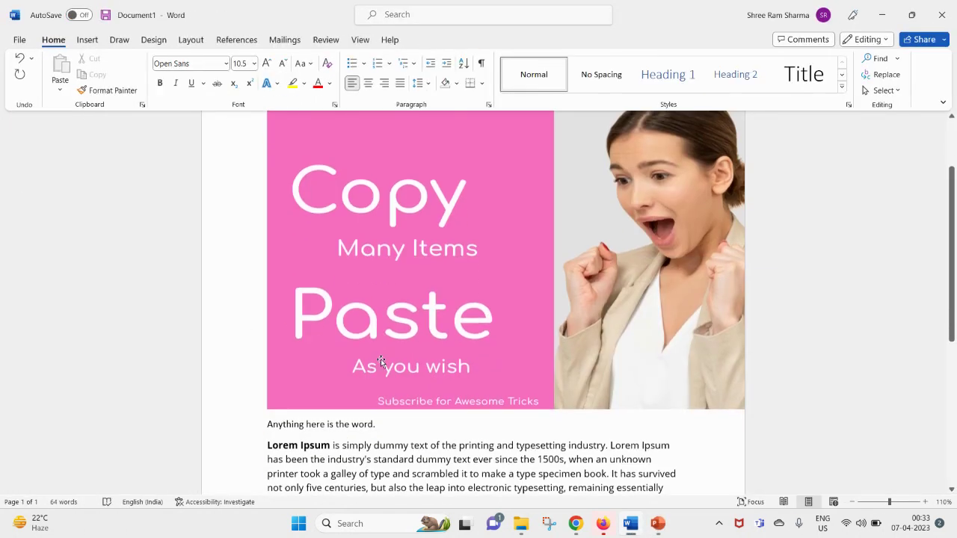
scroll(379, 350, up, 2)
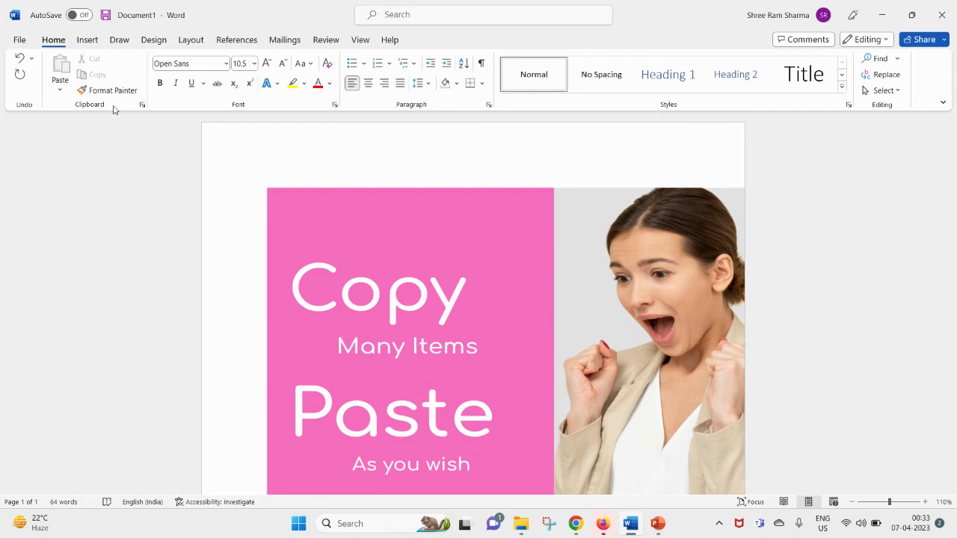
Step: Show the Office Clipboard pane beside the document
click(85, 44)
click(54, 44)
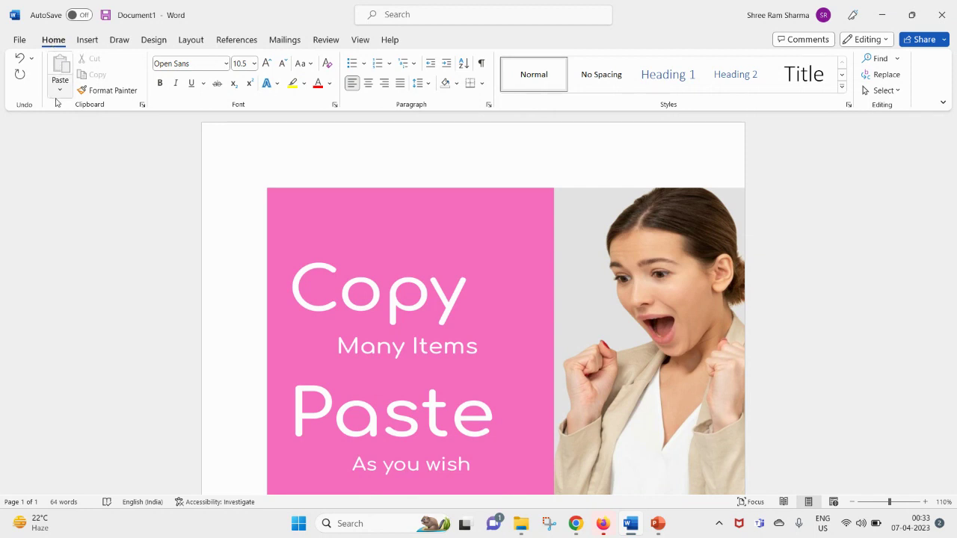
click(141, 107)
Step: Copy the bold "Lorem Ipsum" and the phrase "dummy text" from the paragraph's first line as separate clipboard items
scroll(594, 433, down, 3)
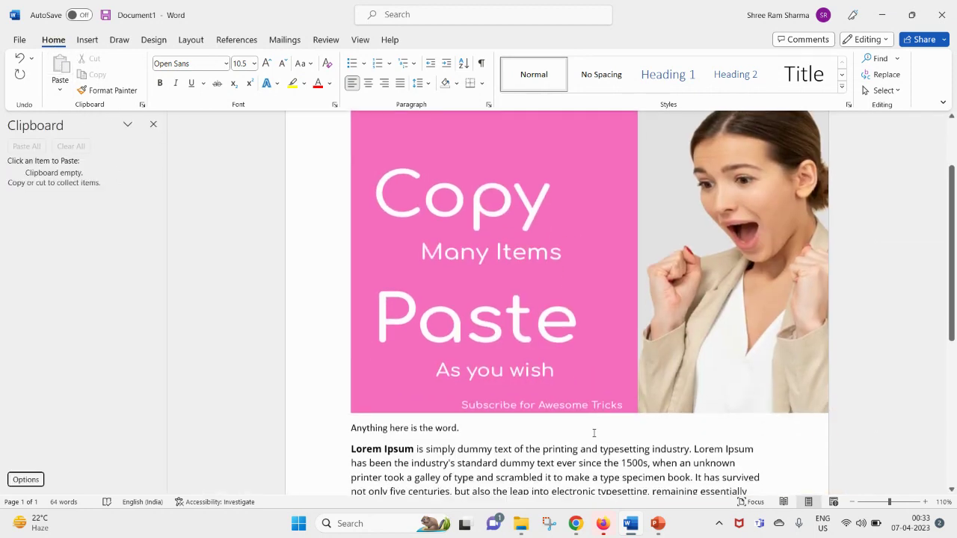
scroll(594, 433, down, 3)
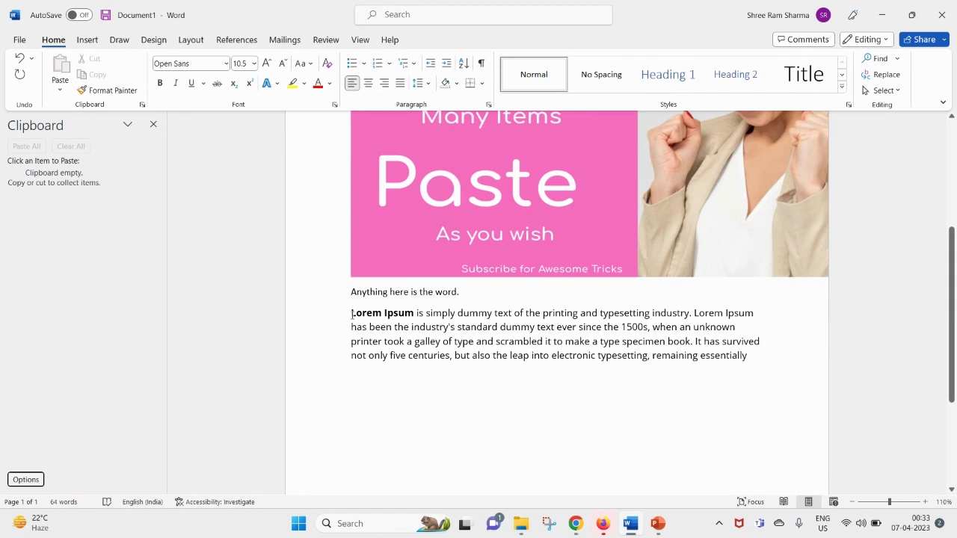
drag(761, 363, 351, 314)
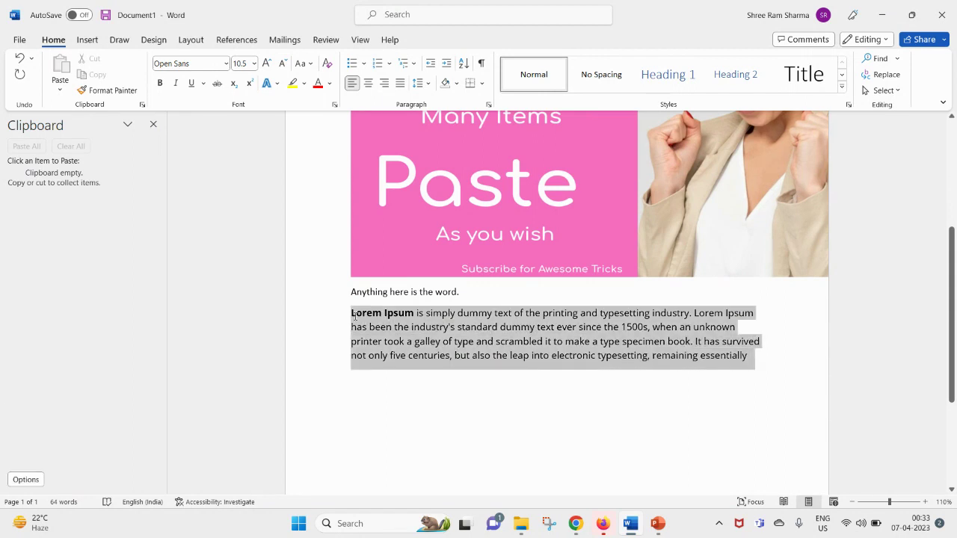
click(455, 357)
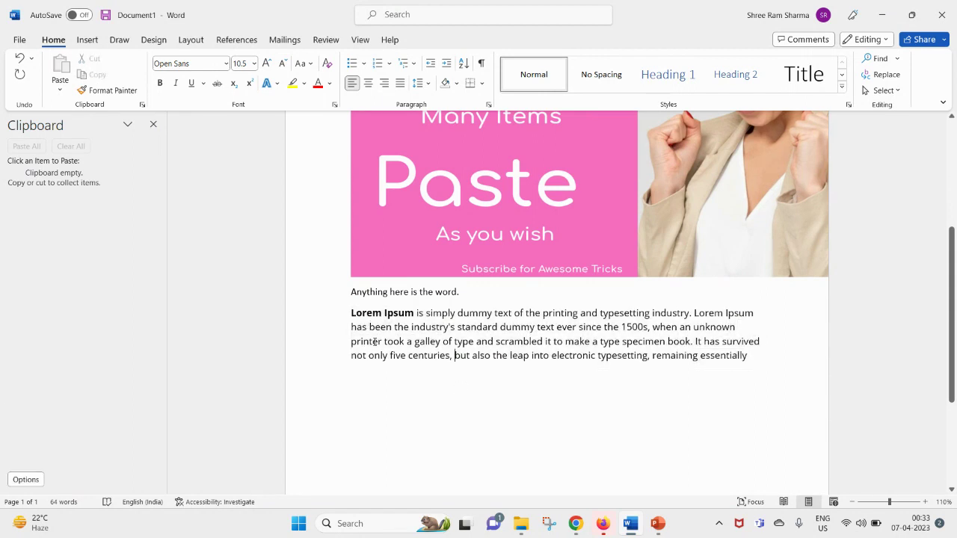
drag(351, 312, 404, 313)
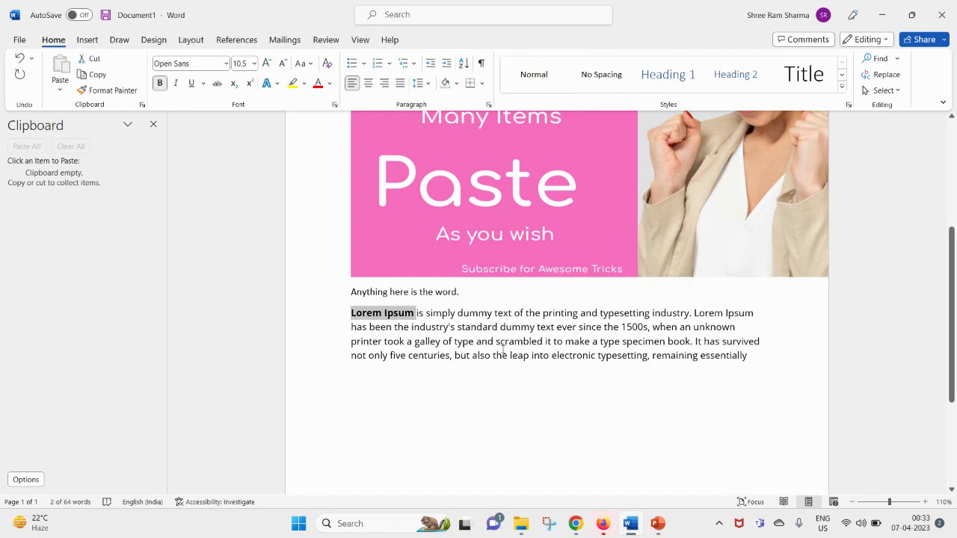
key(ctrl+c)
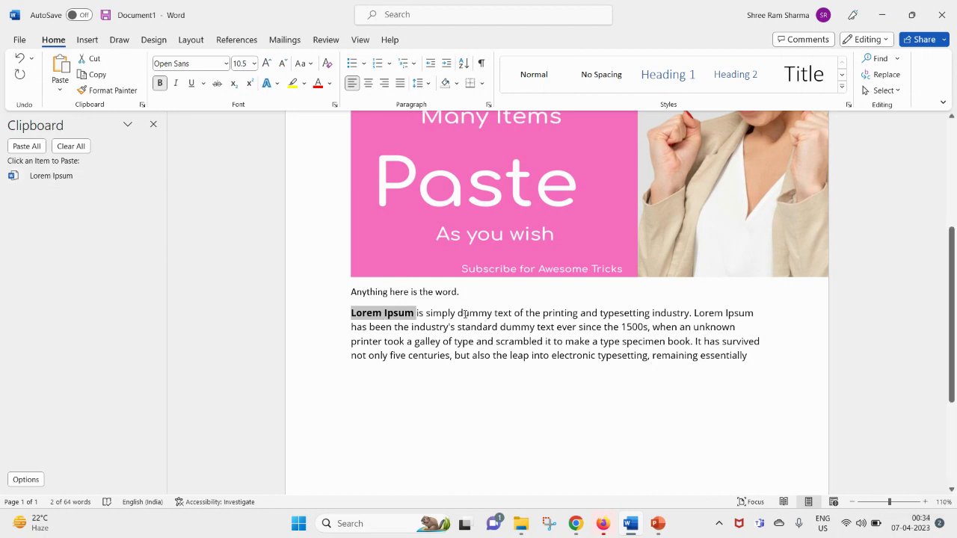
drag(459, 313, 513, 315)
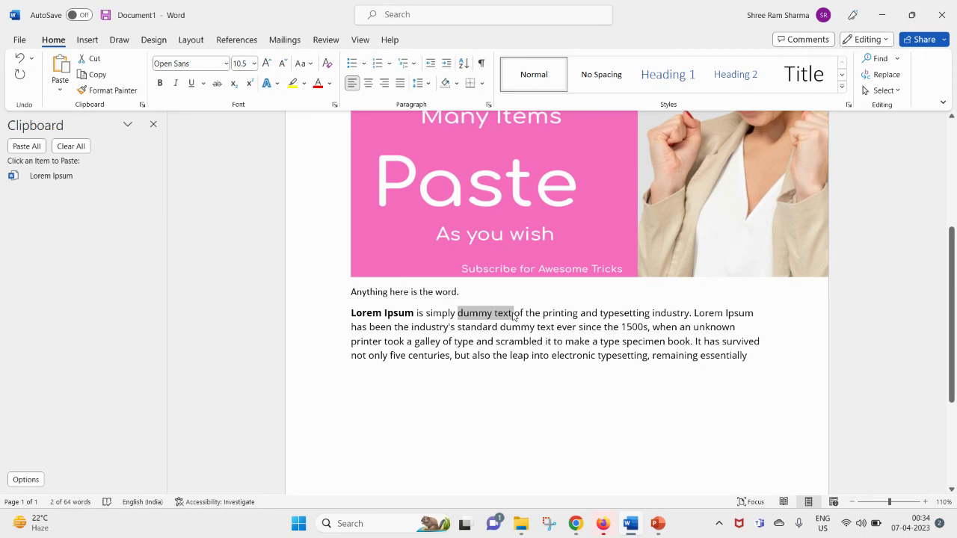
key(ctrl+c)
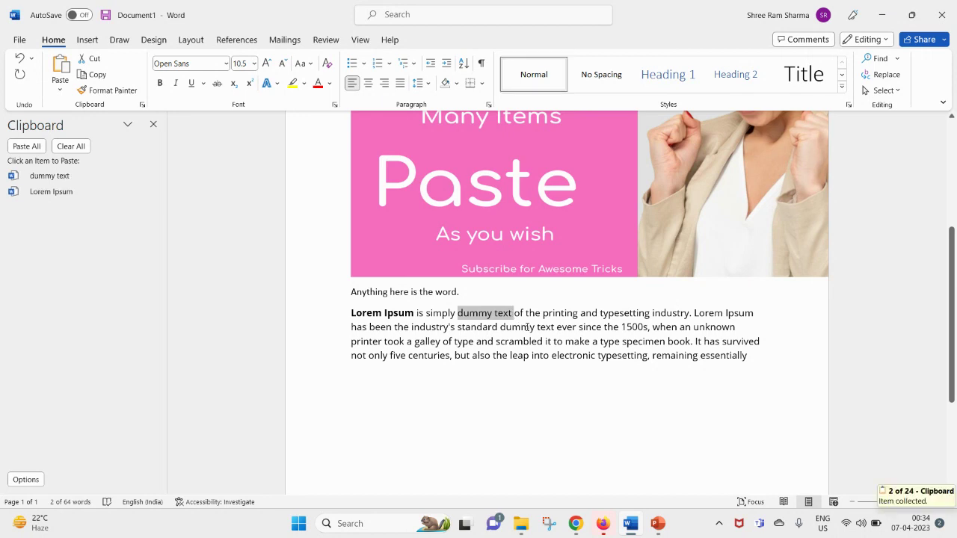
Step: Copy "printing and typesetting" and "text ever since the 1500s" from the paragraph as two more clipboard items
drag(545, 314, 627, 314)
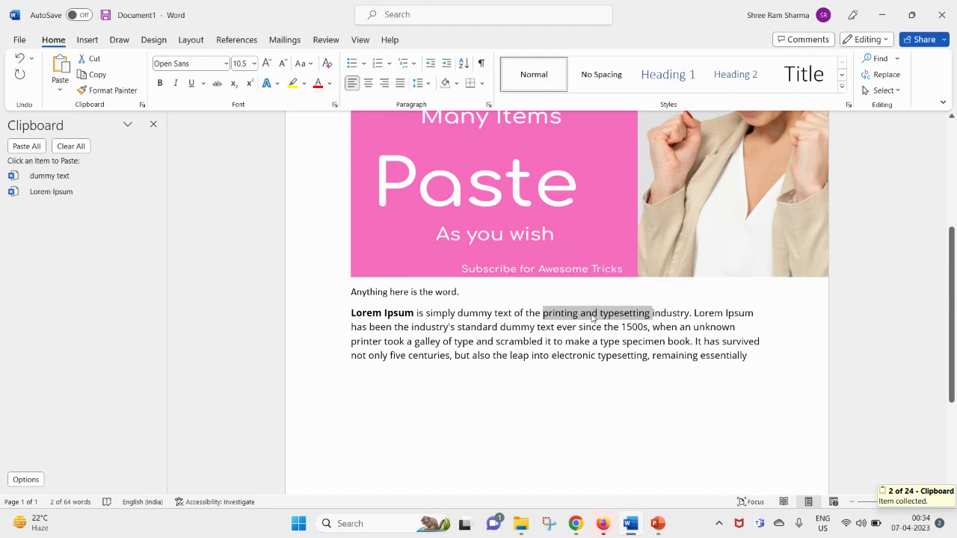
right_click(592, 318)
click(624, 116)
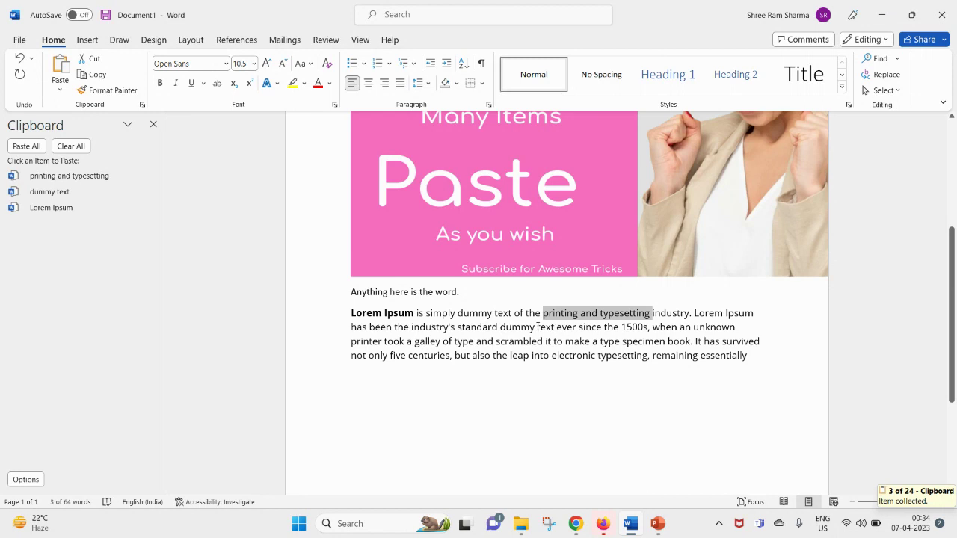
drag(537, 327, 649, 327)
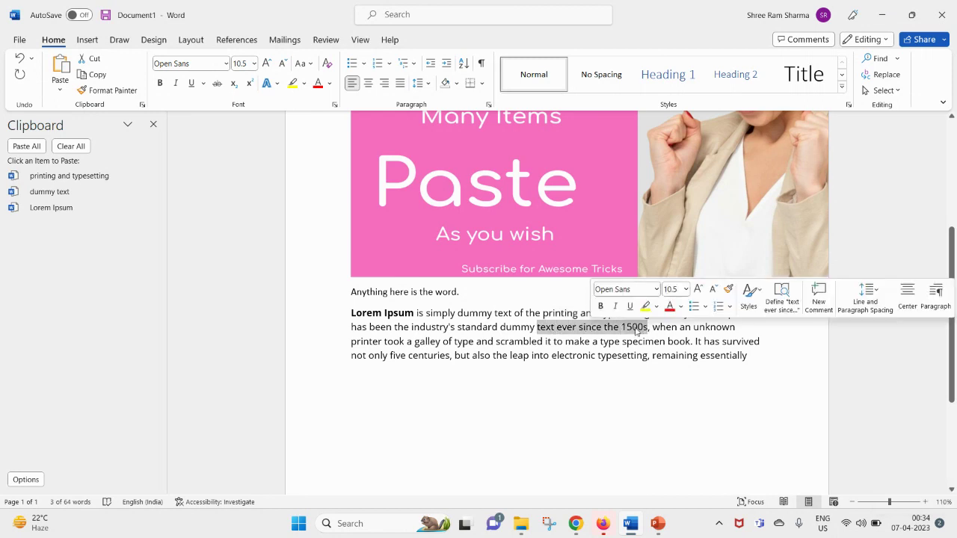
key(ctrl+c)
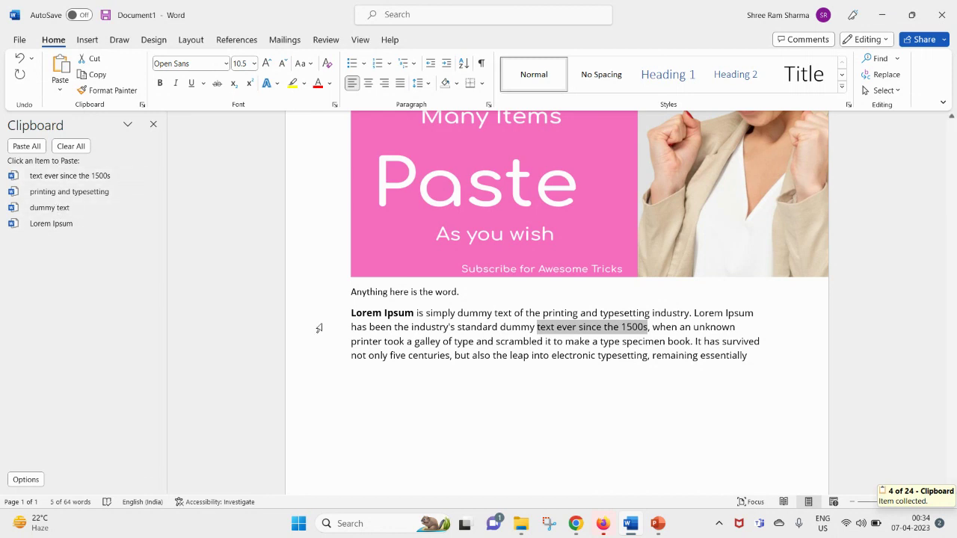
Step: Copy the phrase "leap into electronic typesetting" from the paragraph's last line to the clipboard
drag(510, 357, 637, 357)
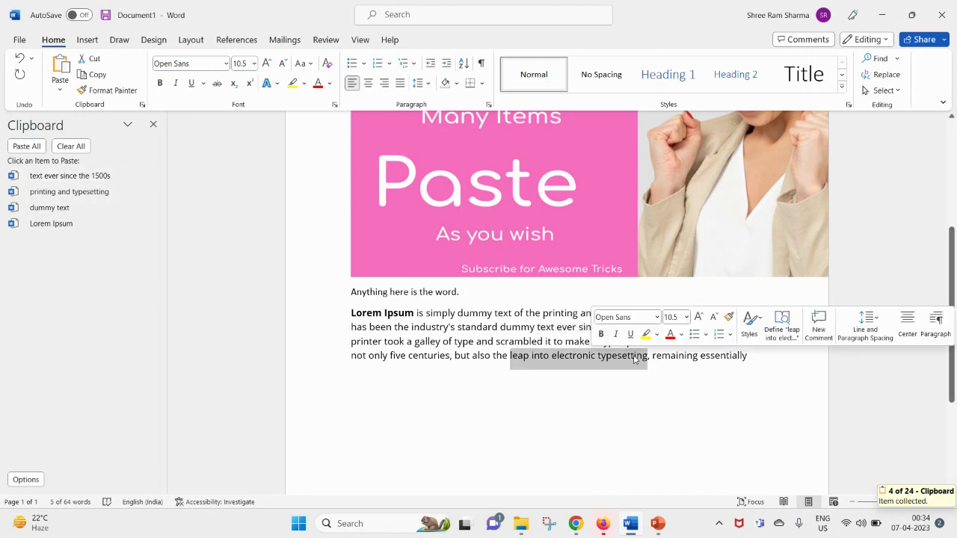
right_click(637, 357)
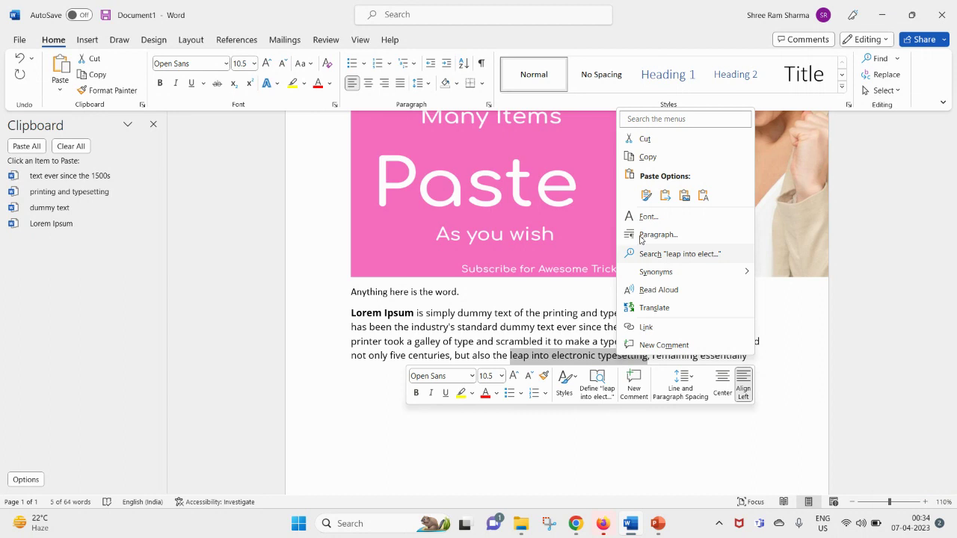
click(647, 157)
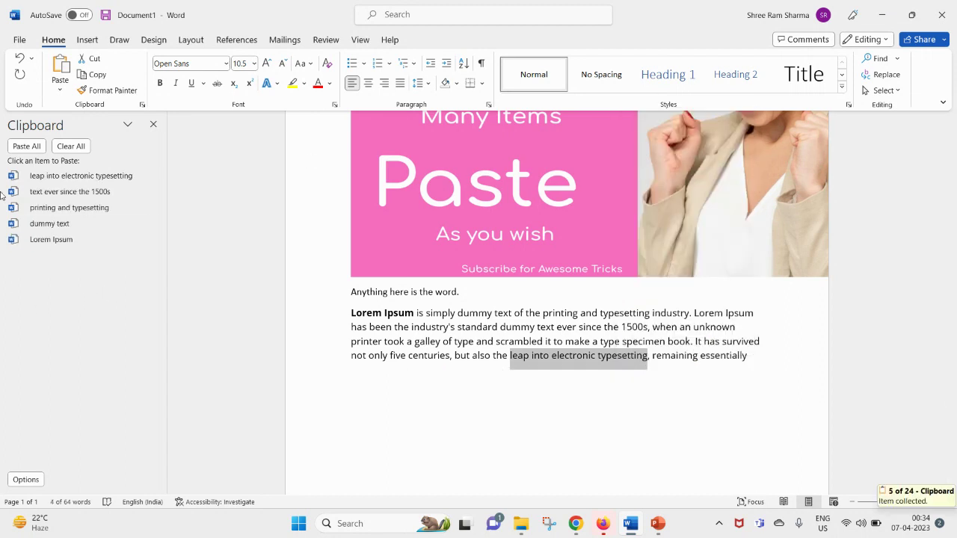
Step: End the Lorem Ipsum paragraph with a period and start a new line below it, leaving one empty line between
click(759, 387)
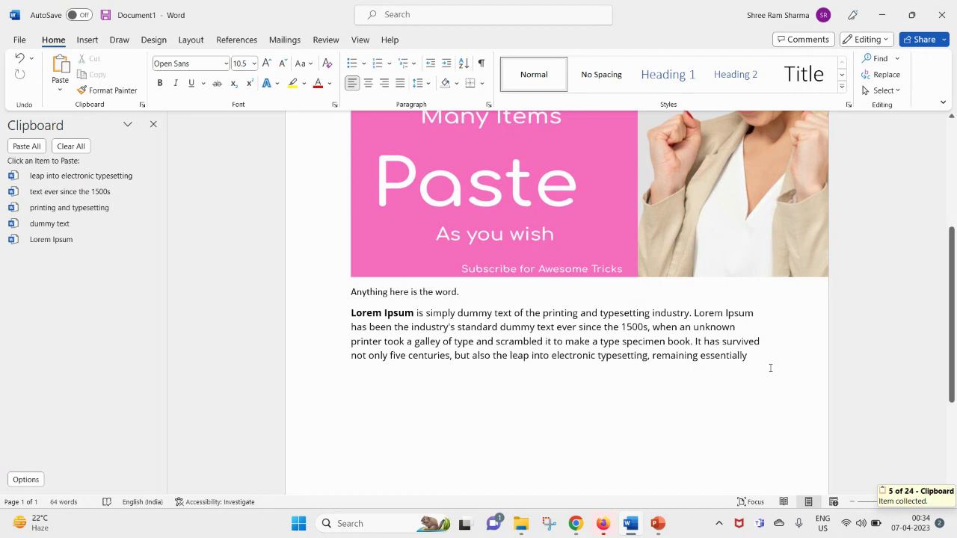
text(.)
key(Return)
scroll(506, 435, down, 2)
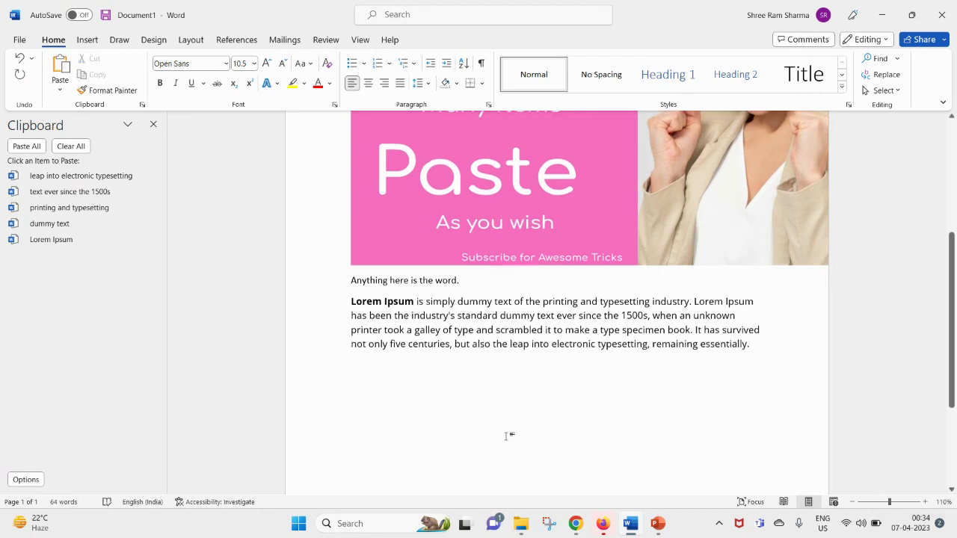
scroll(506, 436, down, 2)
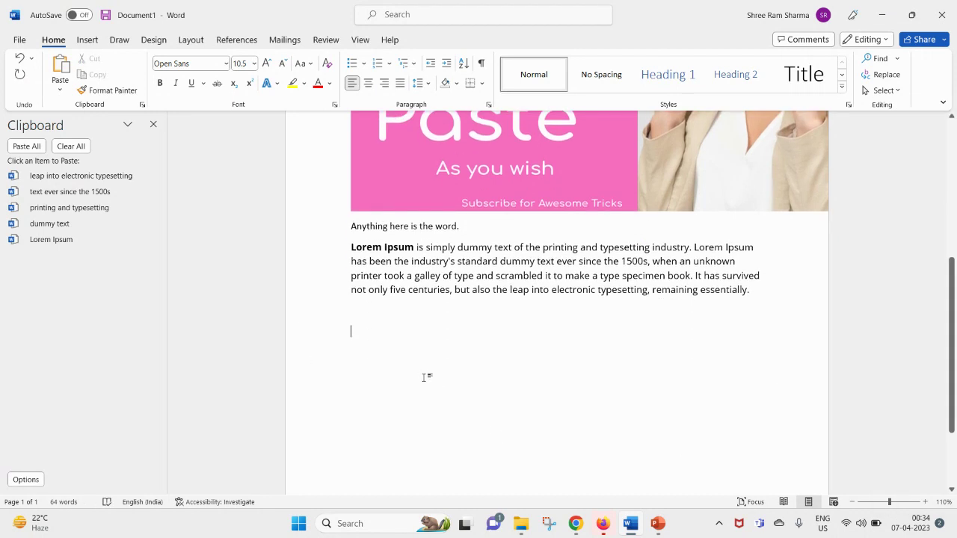
Step: Paste the collected items "printing and typesetting", "leap into electronic typesetting", "dummy text" and "Lorem Ipsum" in that order on separate lines below the paragraph
click(50, 208)
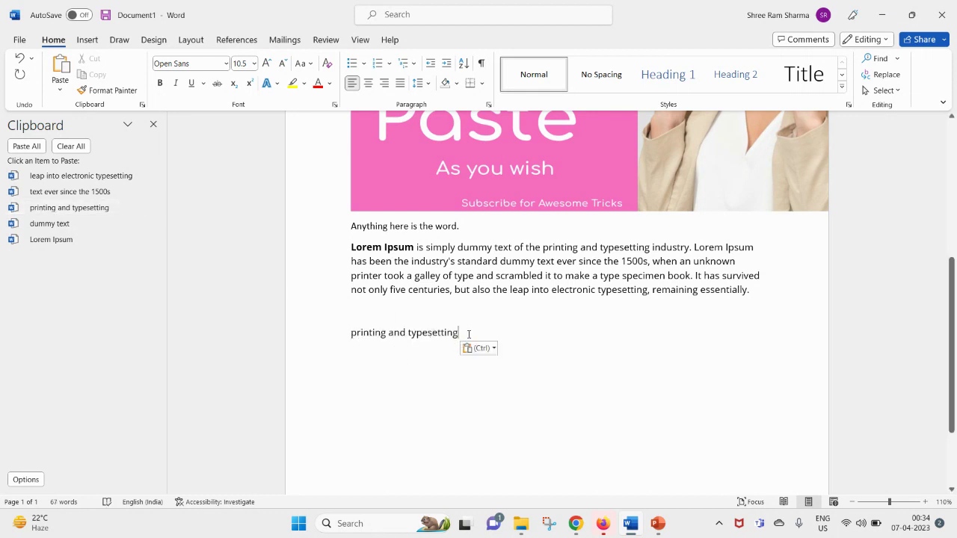
key(Return)
click(73, 176)
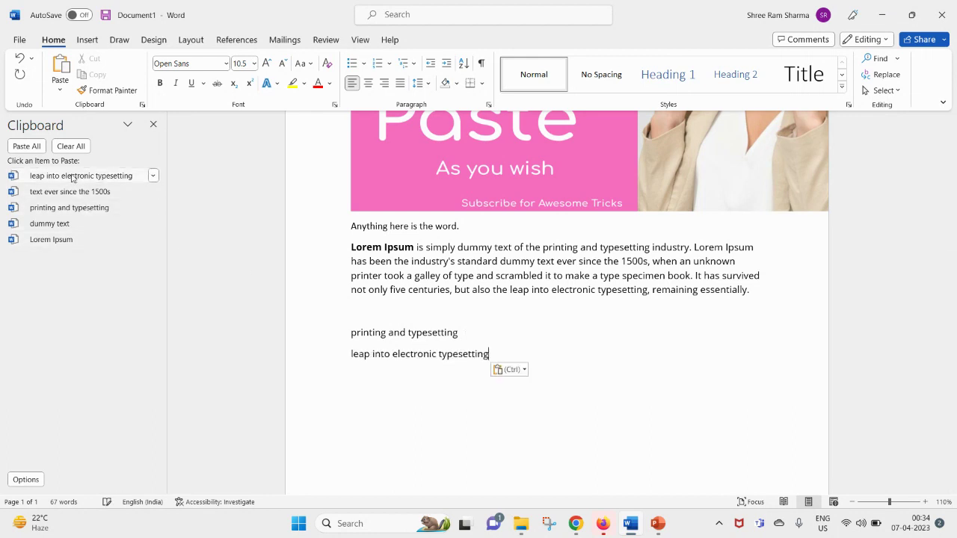
key(Return)
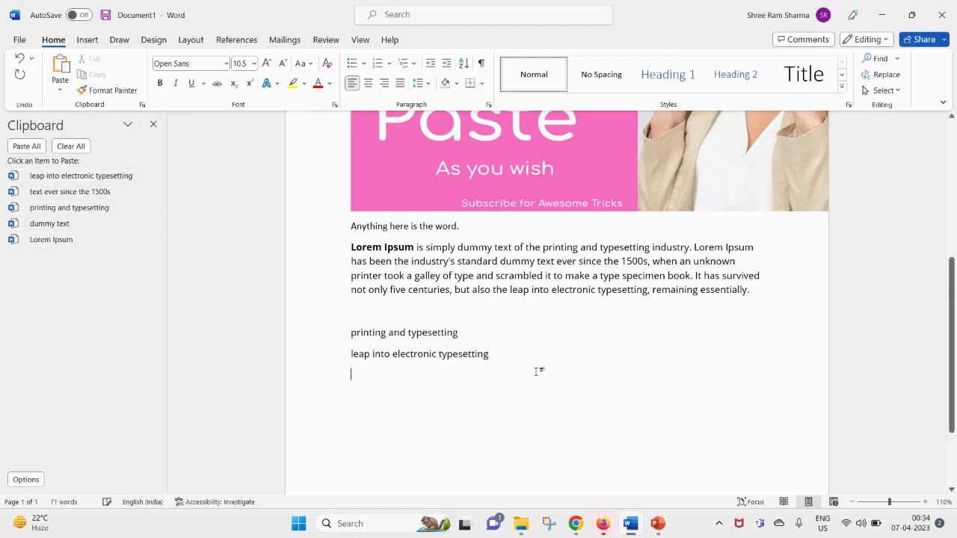
click(53, 226)
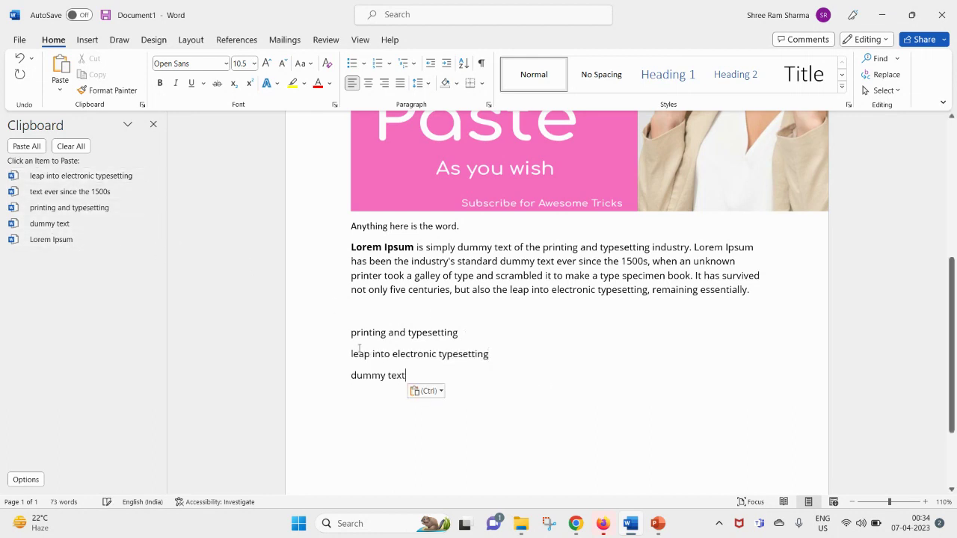
key(Return)
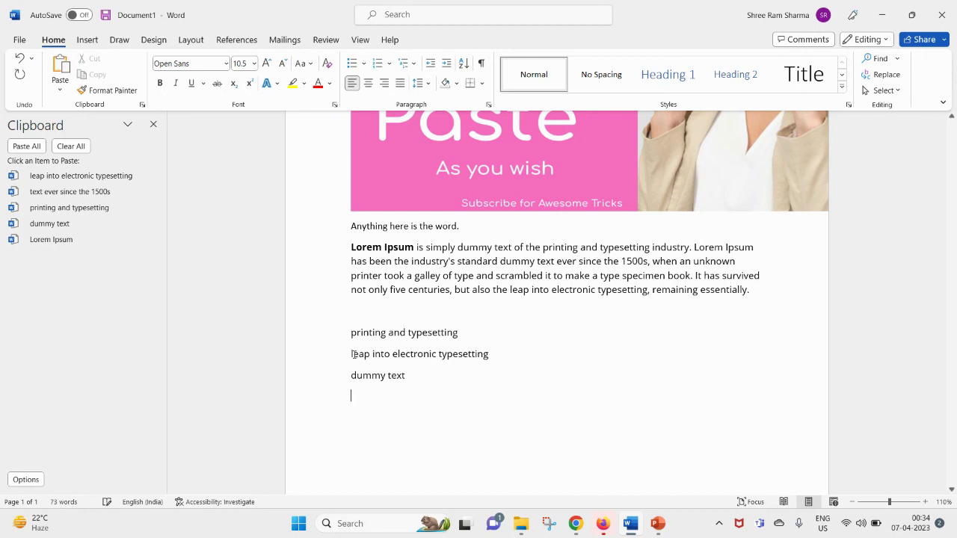
click(57, 242)
drag(444, 396, 358, 340)
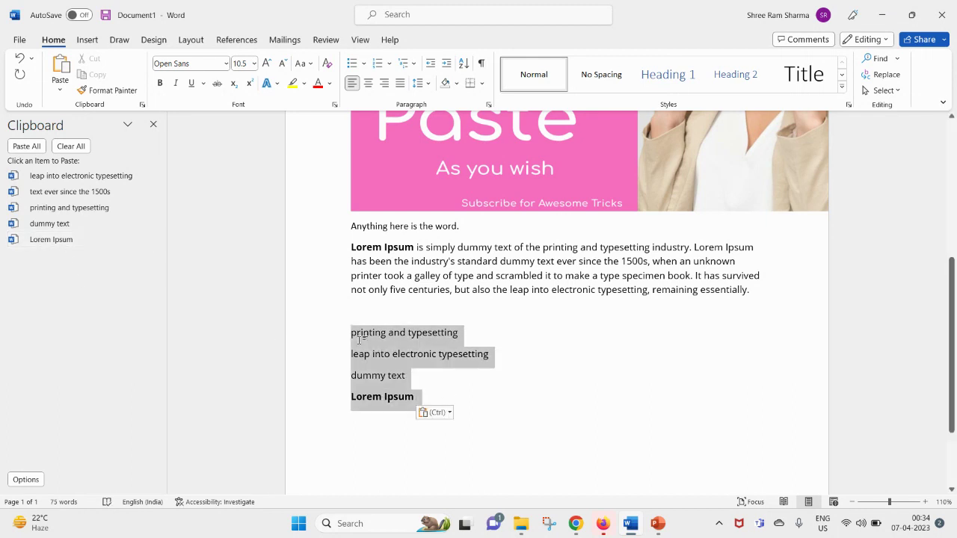
click(543, 397)
scroll(408, 246, up, 2)
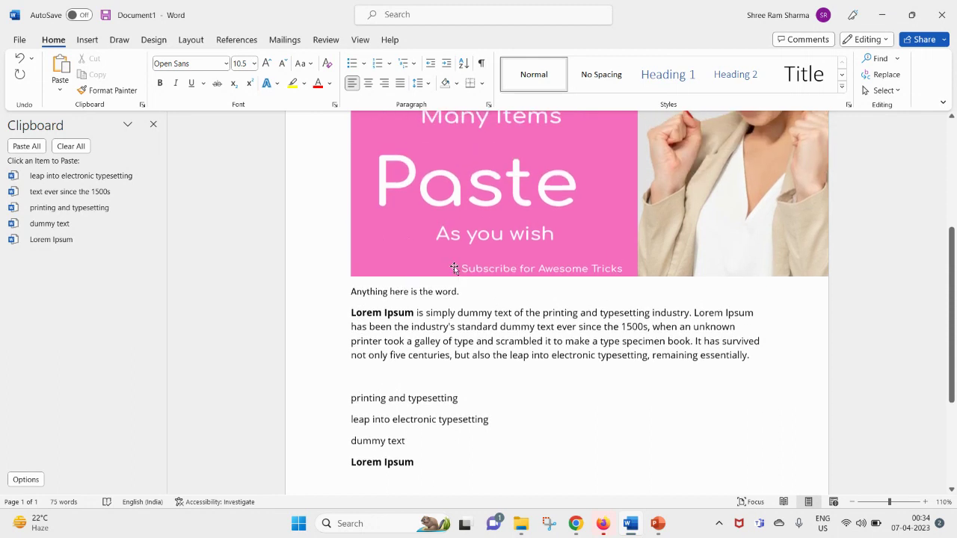
scroll(459, 260, up, 3)
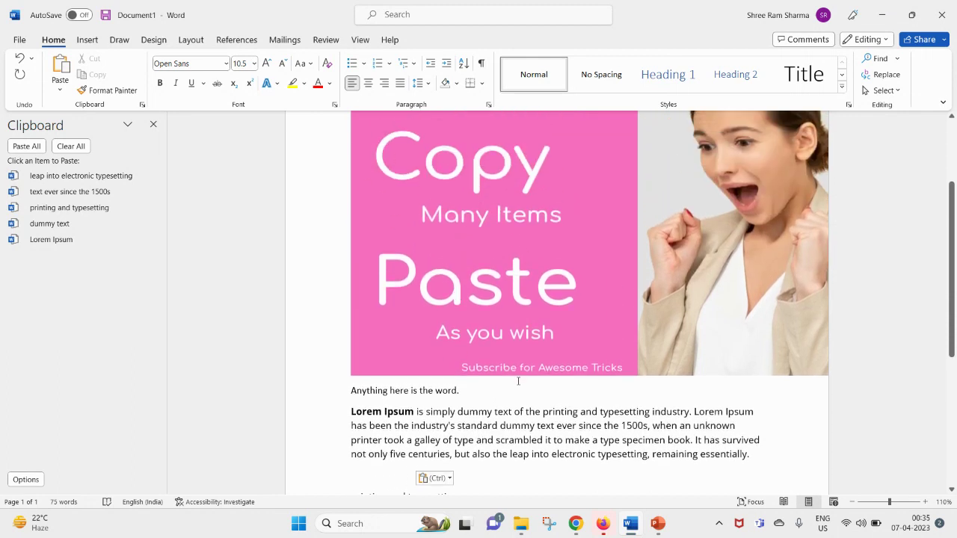
scroll(445, 424, down, 1)
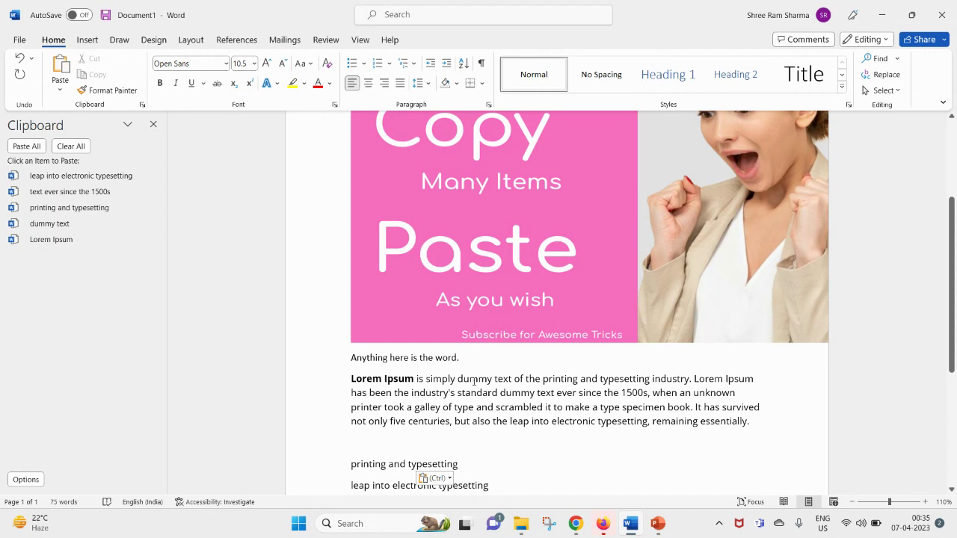
Step: Compare the formatting of the pasted "Lorem Ipsum" line with the original bold words at the start of the paragraph
scroll(454, 407, down, 3)
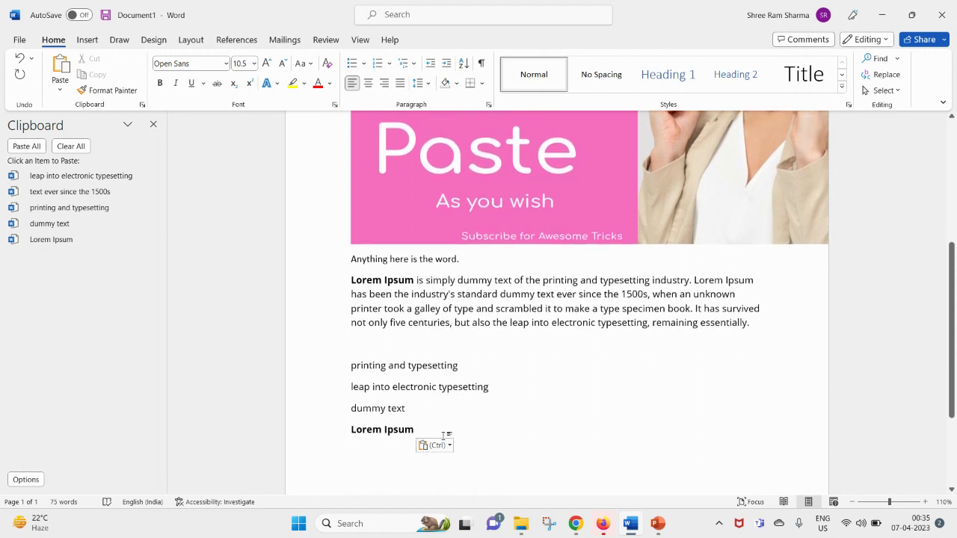
drag(445, 434, 359, 376)
click(478, 425)
triple_click(394, 430)
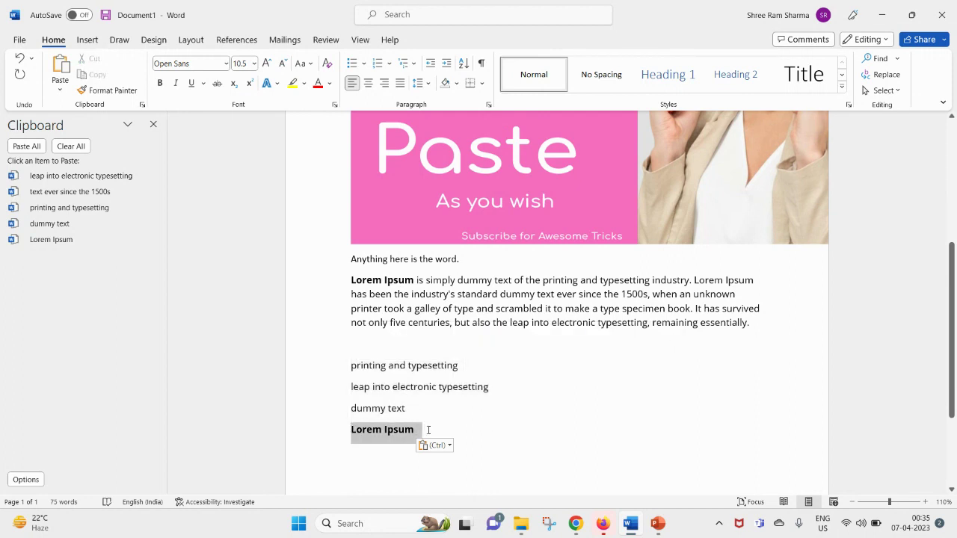
click(388, 293)
drag(412, 280, 351, 280)
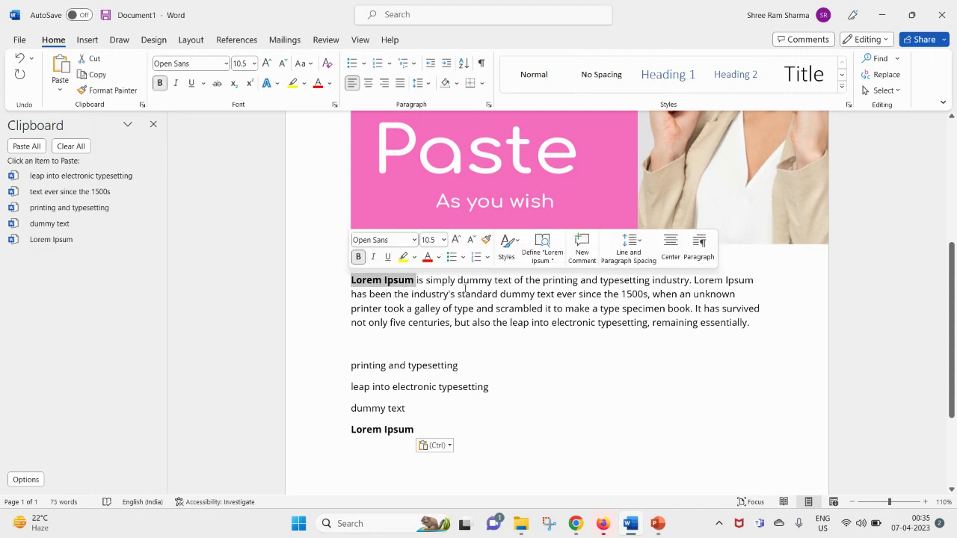
Step: Underline the word "electronic" in the paragraph's last line and copy it to the clipboard
double_click(562, 322)
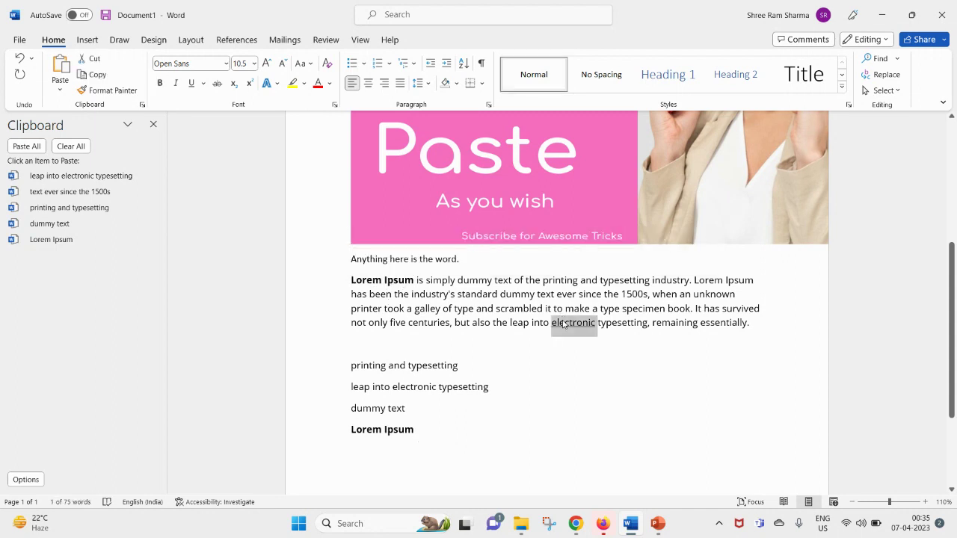
click(569, 329)
double_click(568, 329)
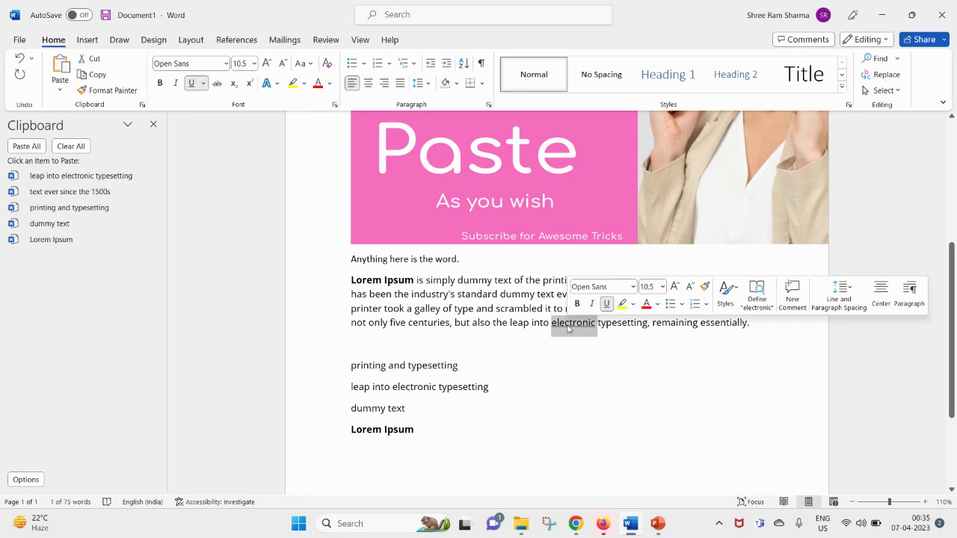
key(ctrl+c)
Step: Paste the collected item "electronic" on a new line below the pasted "Lorem Ipsum"
click(429, 452)
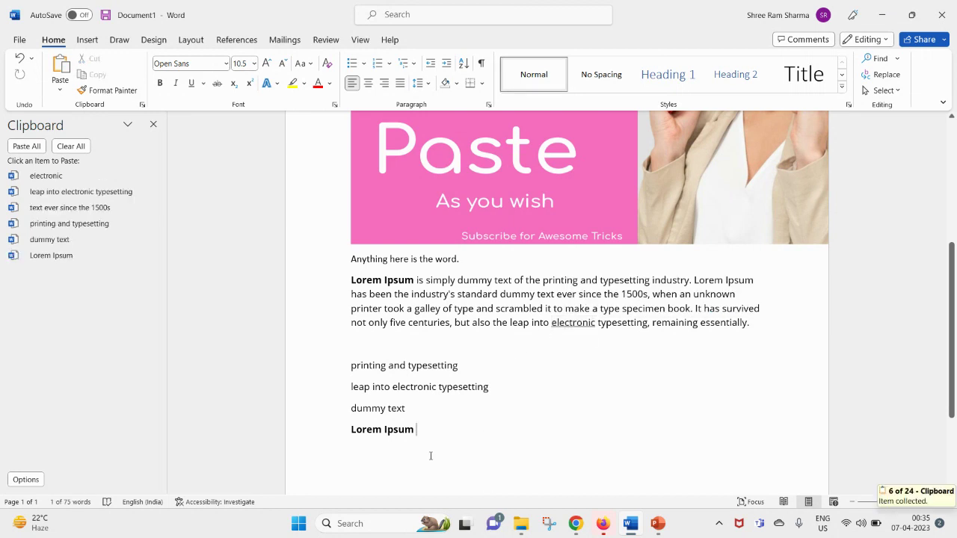
click(46, 176)
scroll(383, 406, down, 2)
double_click(378, 387)
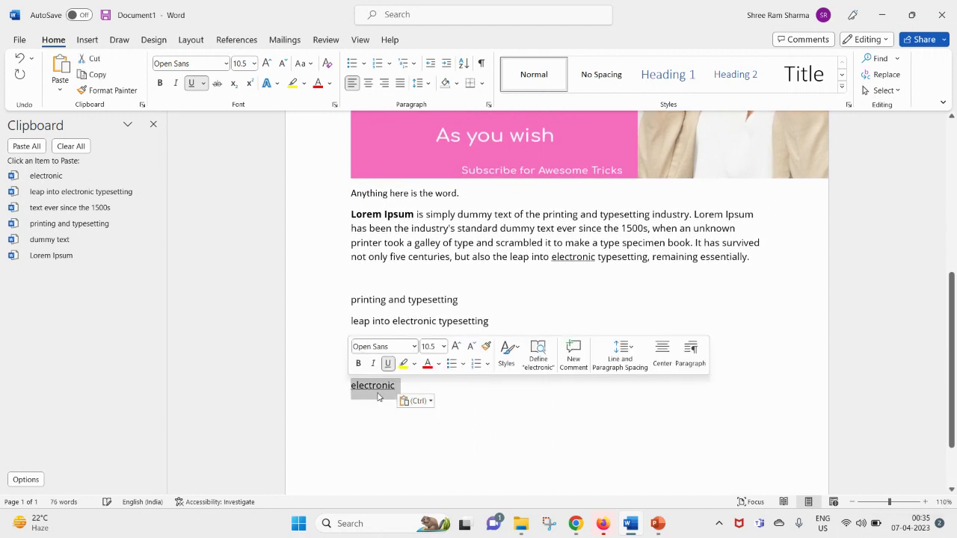
click(379, 386)
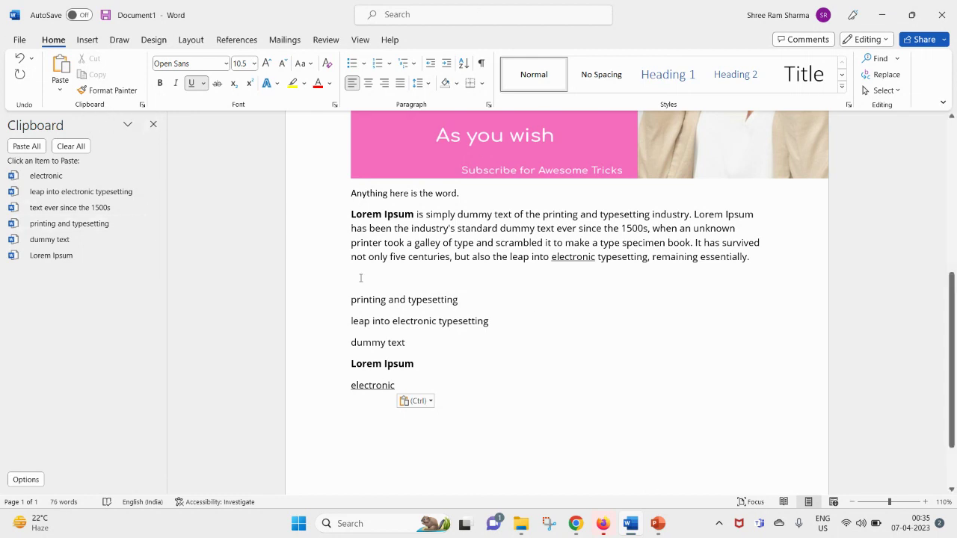
Step: Switch to the PowerPoint presentation "What is Lorem Ipsum" and select its empty second slide
click(654, 530)
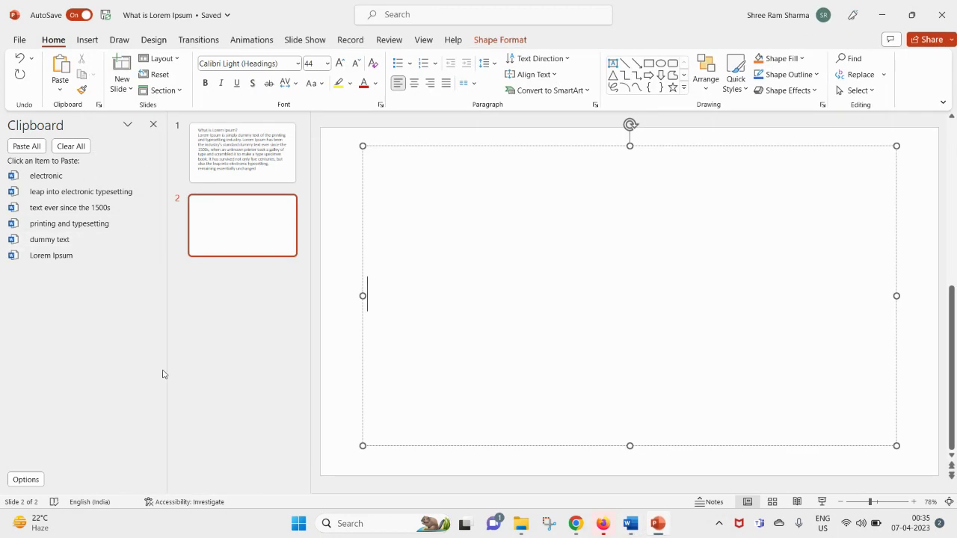
click(254, 167)
click(250, 237)
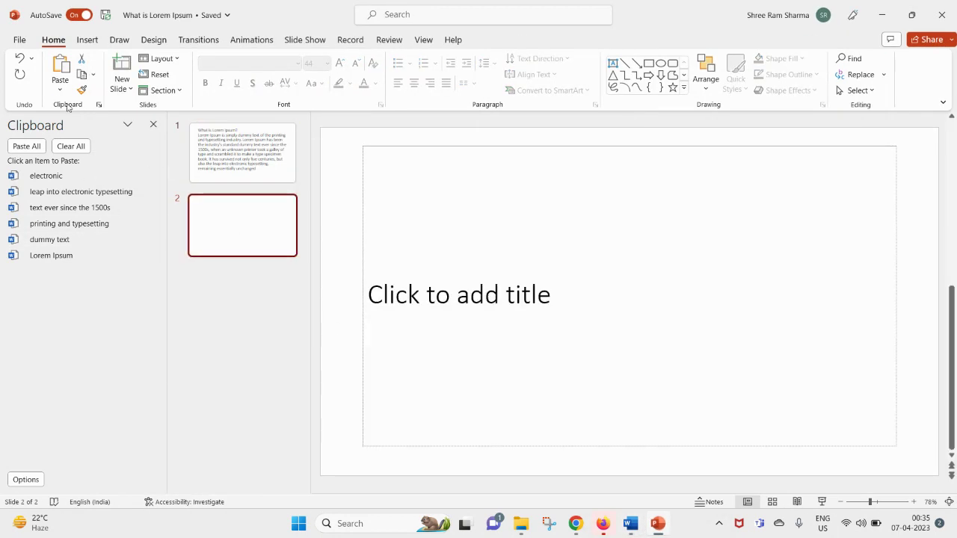
click(98, 106)
click(98, 106)
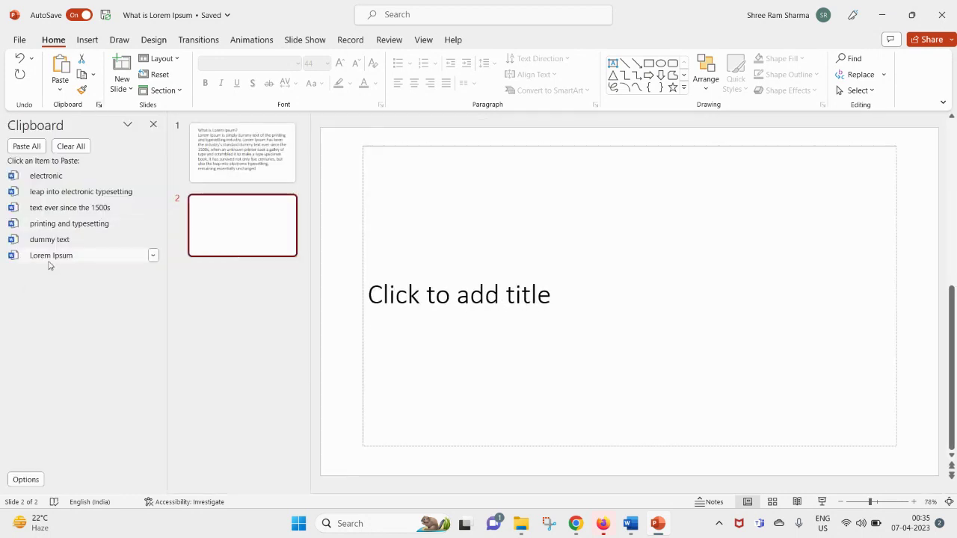
key(alt+Tab)
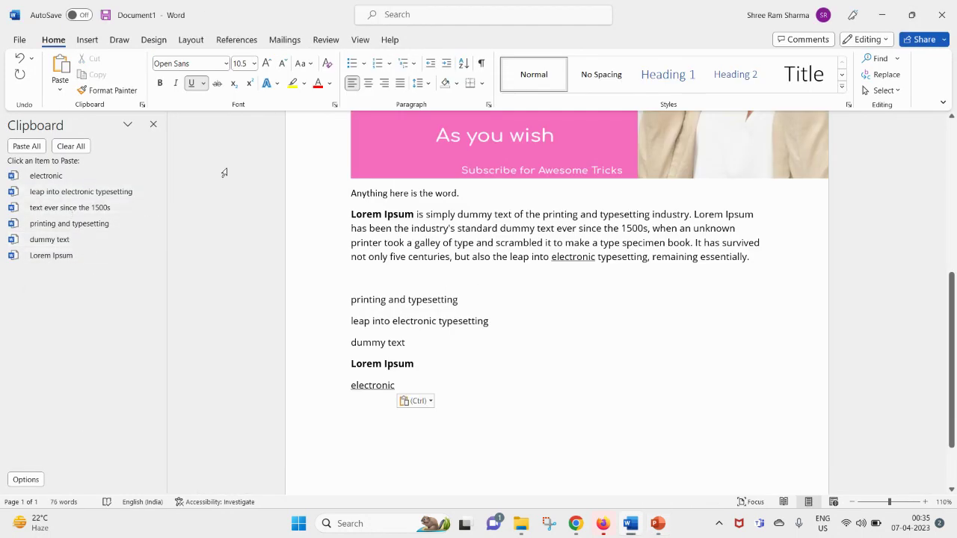
scroll(523, 277, up, 3)
key(alt+Tab)
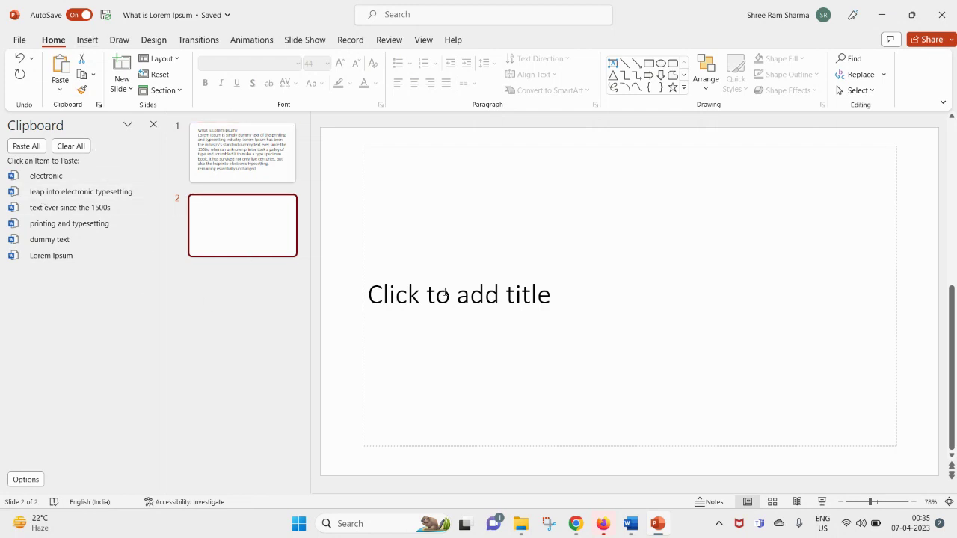
Step: Paste all six text items into slide 2's title placeholder, from "electronic" down, one per line, with "dummy text" and "Lorem Ipsum" sharing the last line
click(484, 308)
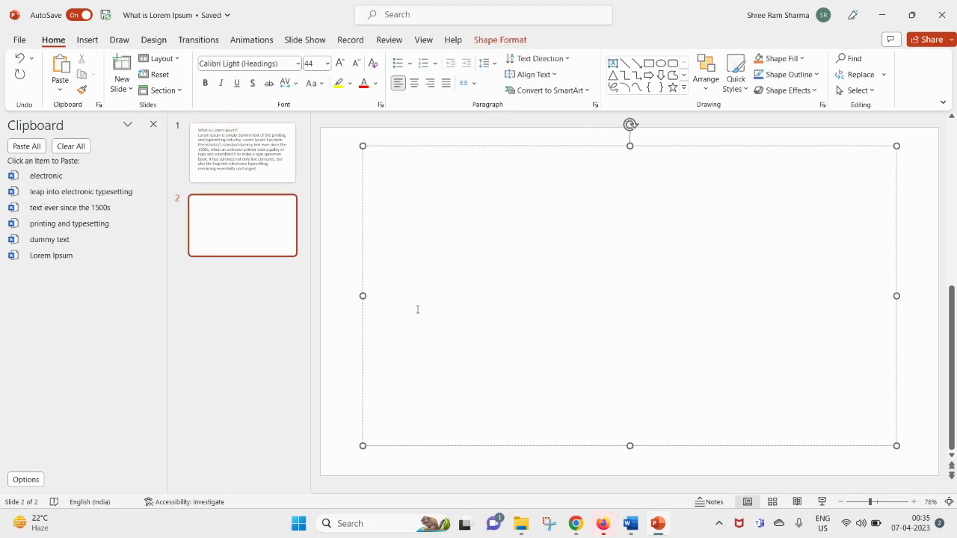
click(49, 177)
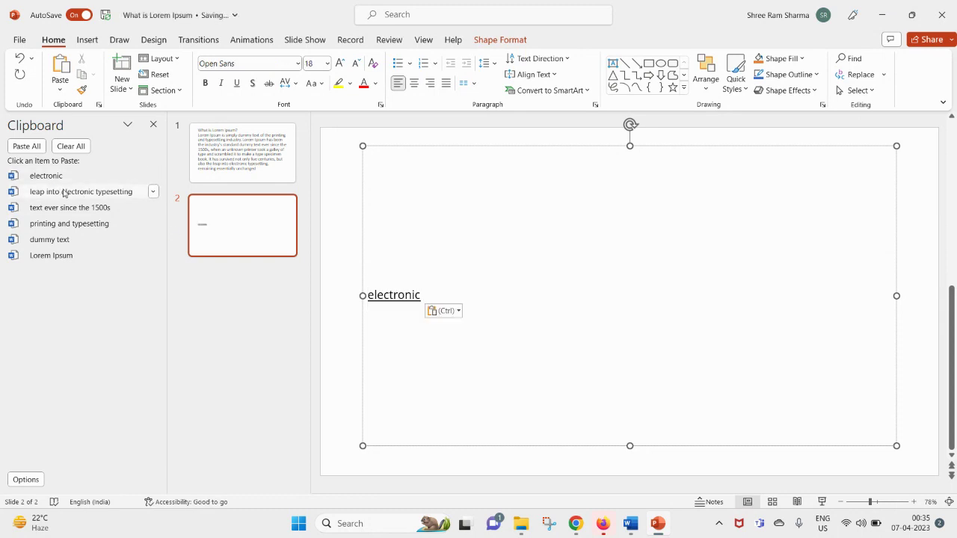
key(Return)
click(64, 192)
key(Return)
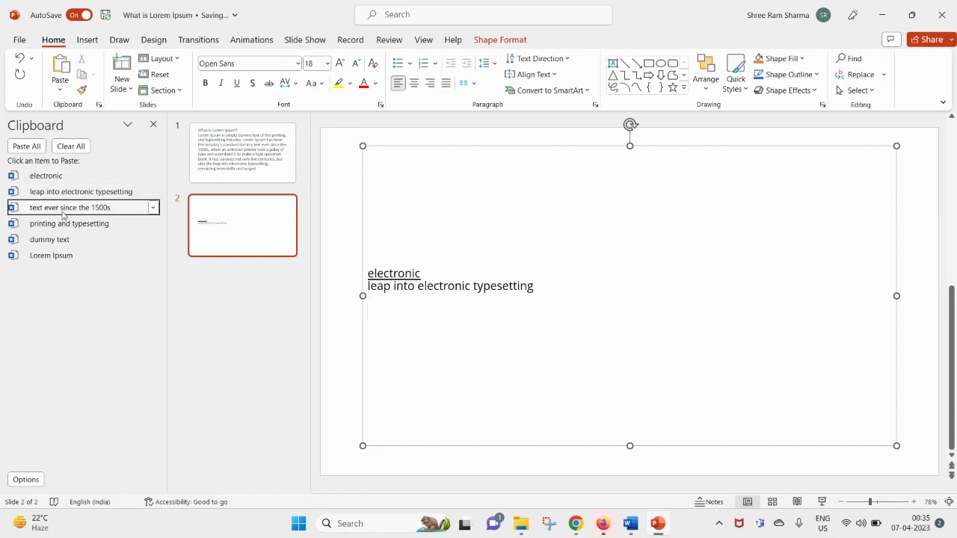
click(63, 210)
key(Return)
click(67, 224)
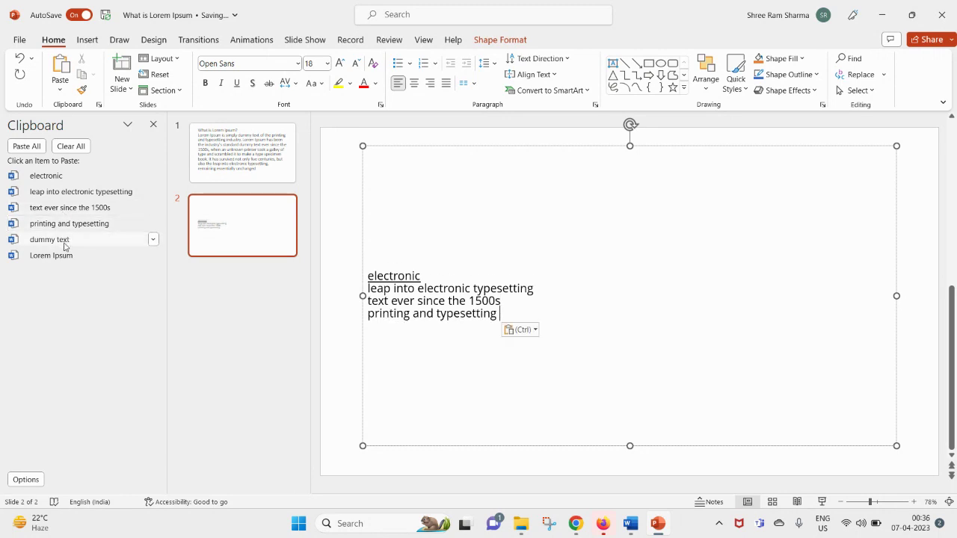
key(Return)
click(63, 241)
click(64, 255)
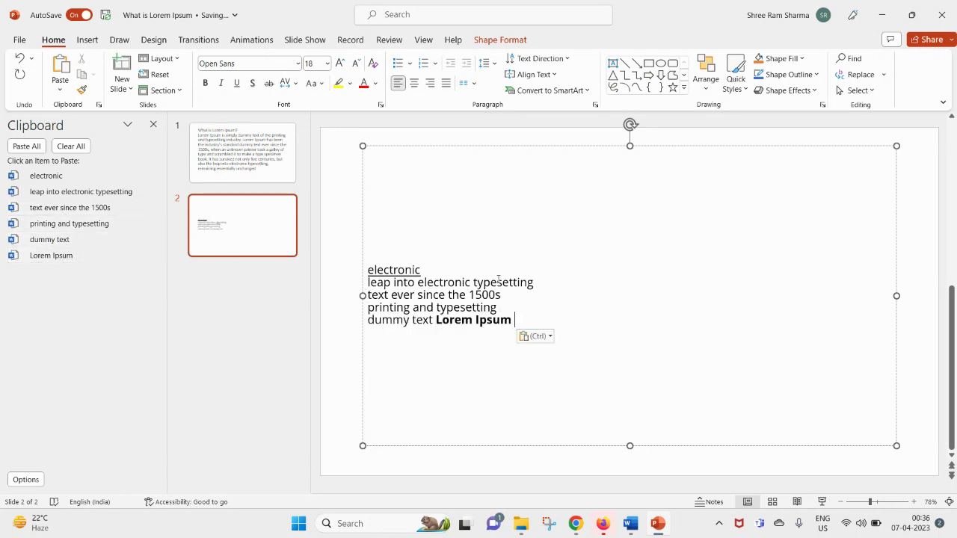
drag(436, 320, 513, 320)
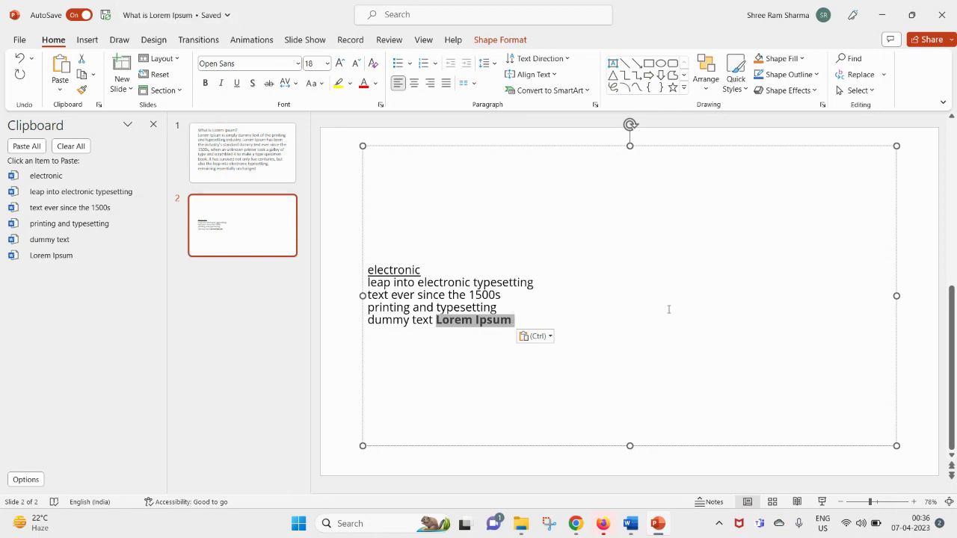
Step: Switch to Chrome and search Google Images for "image" in a new tab
key(alt+Tab)
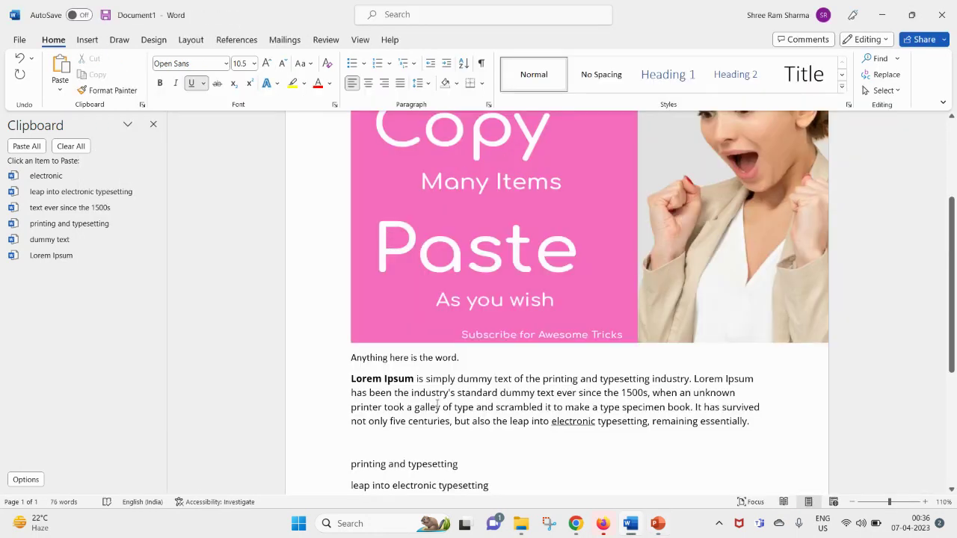
mouse_move(576, 523)
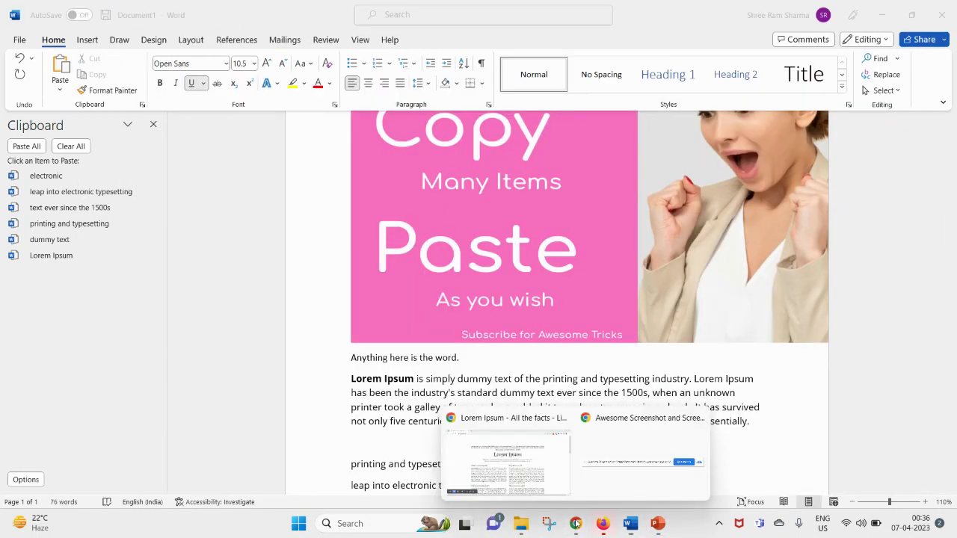
click(516, 482)
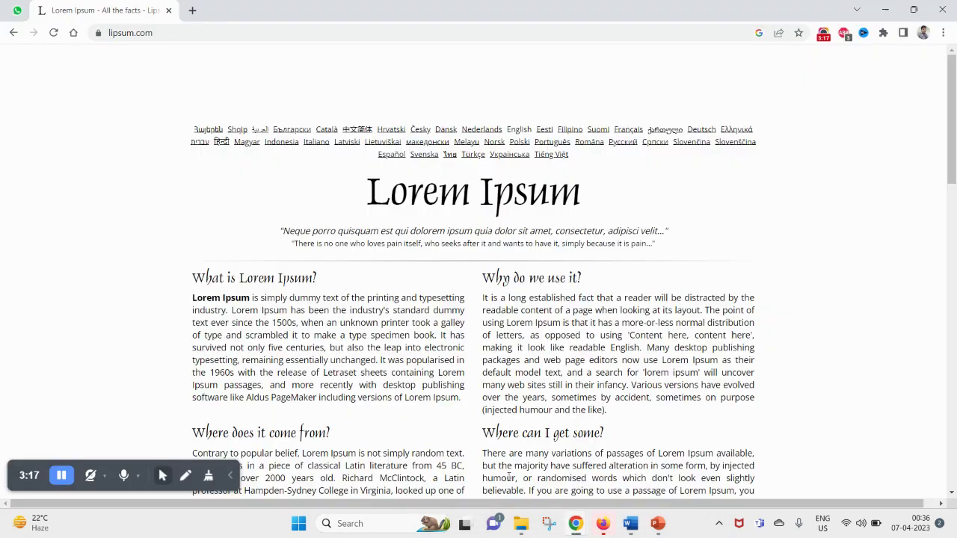
click(192, 10)
text(image)
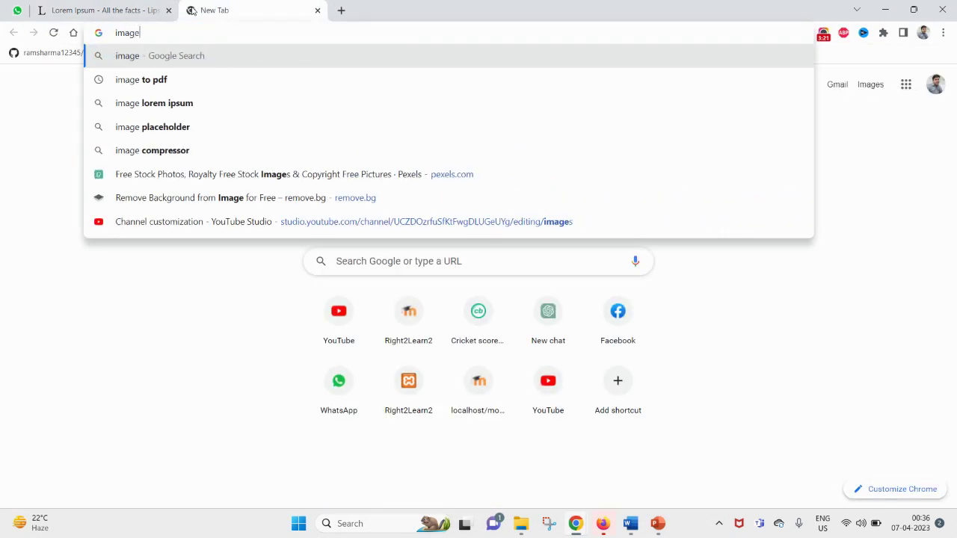
key(Return)
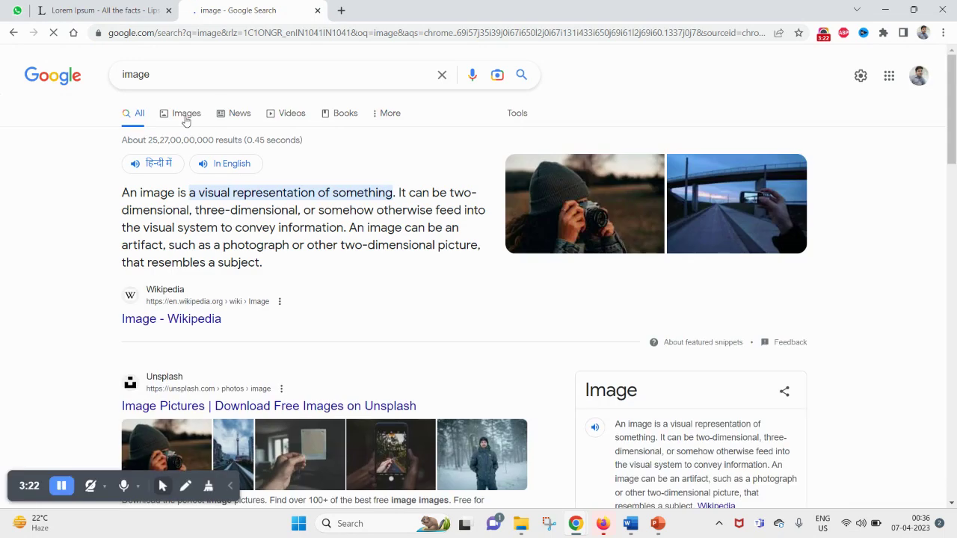
click(187, 112)
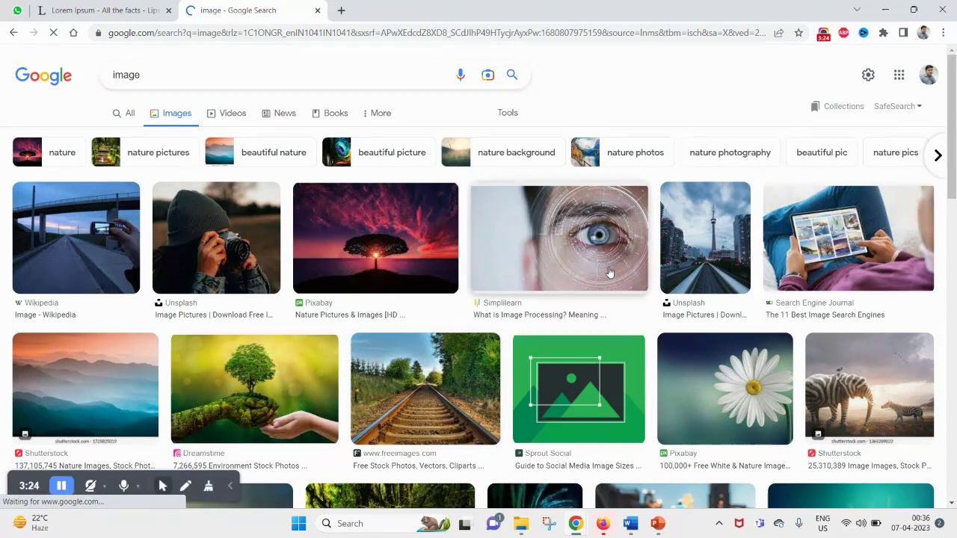
Step: Copy the Unsplash photo of the person holding a camera to the clipboard and switch to PowerPoint
click(234, 243)
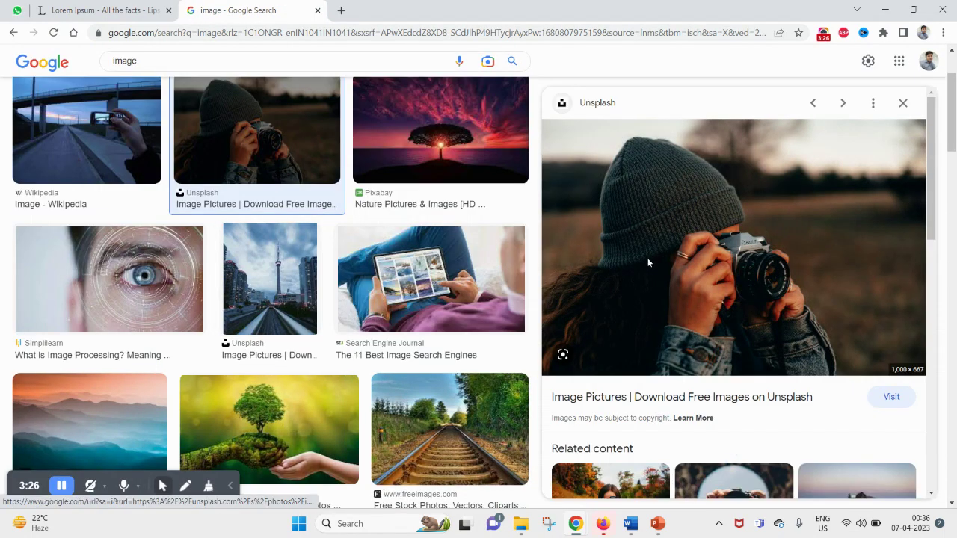
right_click(647, 258)
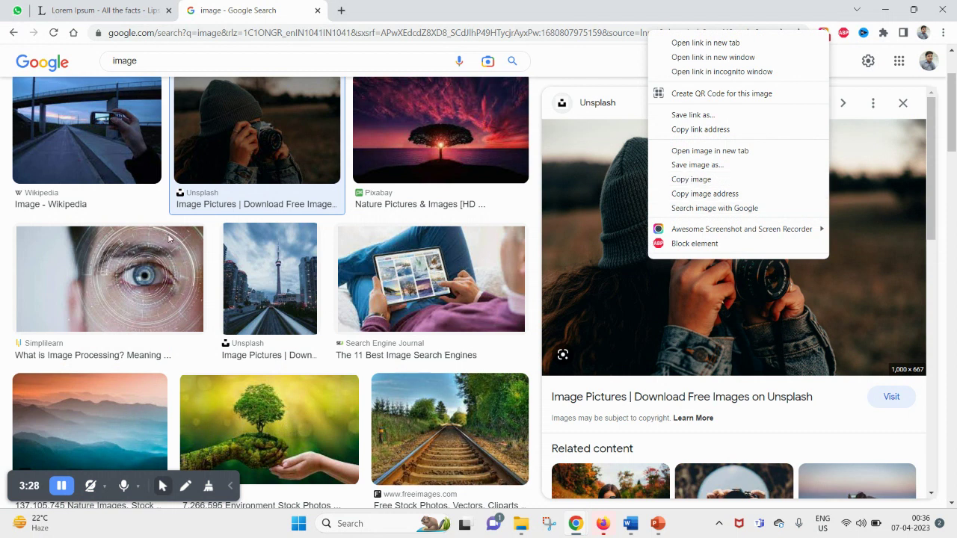
click(700, 180)
click(657, 523)
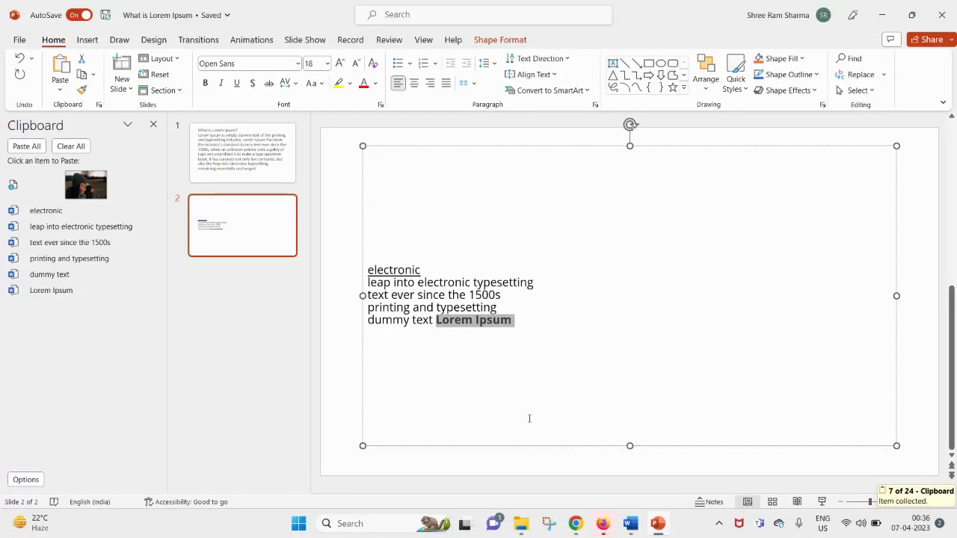
Step: Switch to Word and copy the pink "Copy Many Items Paste As you wish" picture to the clipboard
click(631, 525)
scroll(524, 411, down, 5)
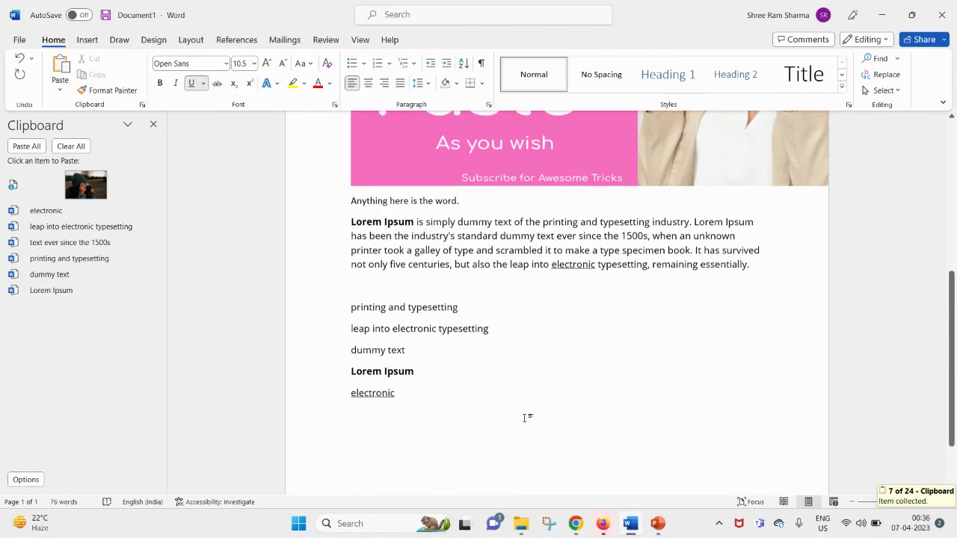
scroll(494, 393, up, 5)
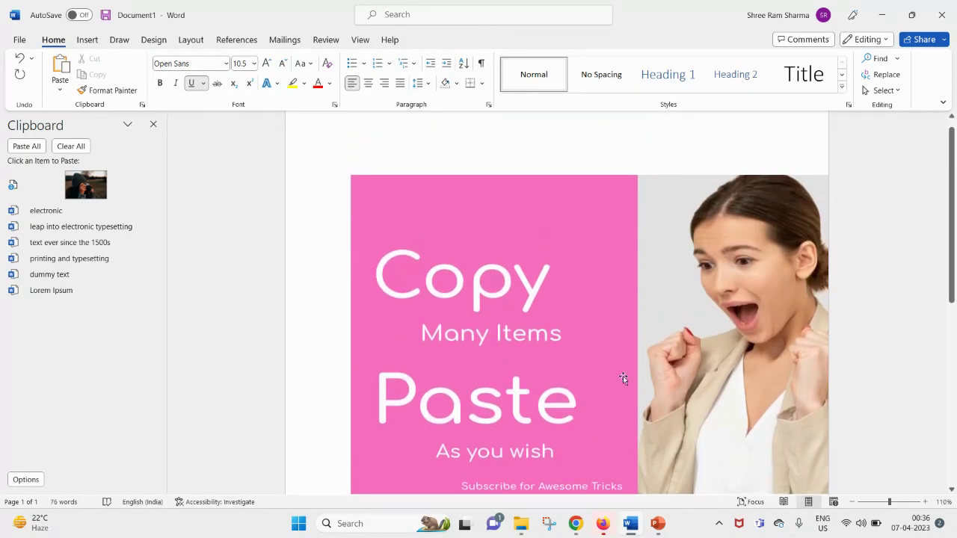
click(586, 374)
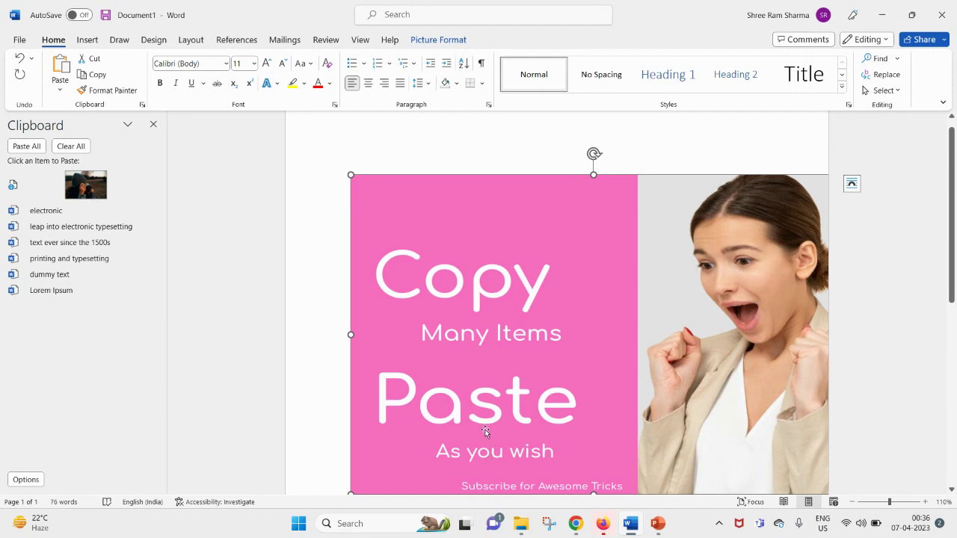
key(ctrl+c)
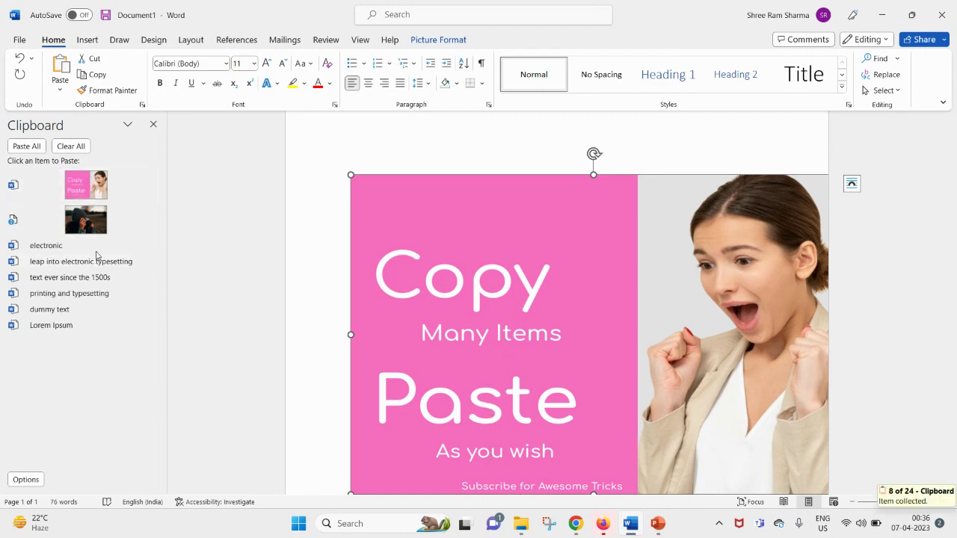
scroll(603, 393, down, 3)
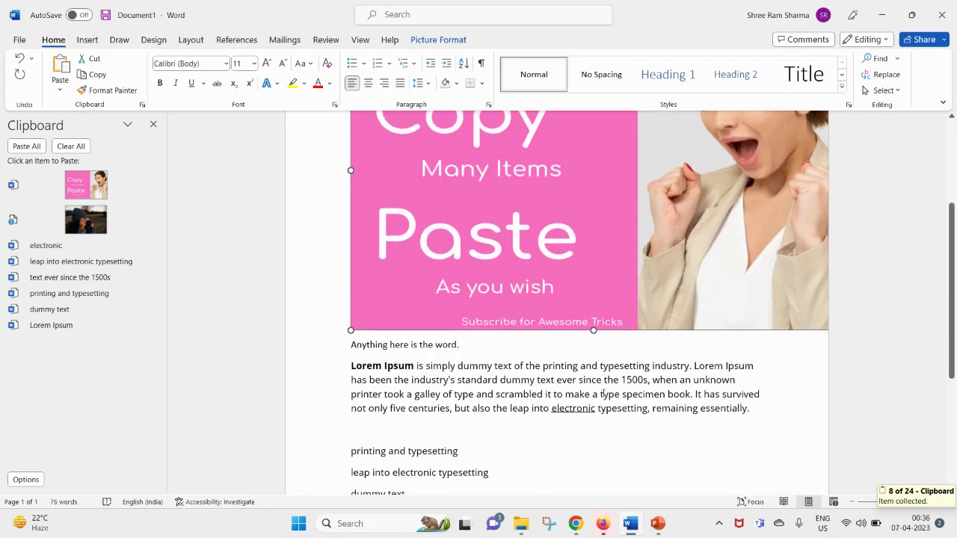
Step: Switch to PowerPoint and add a new slide after slide 2
click(665, 526)
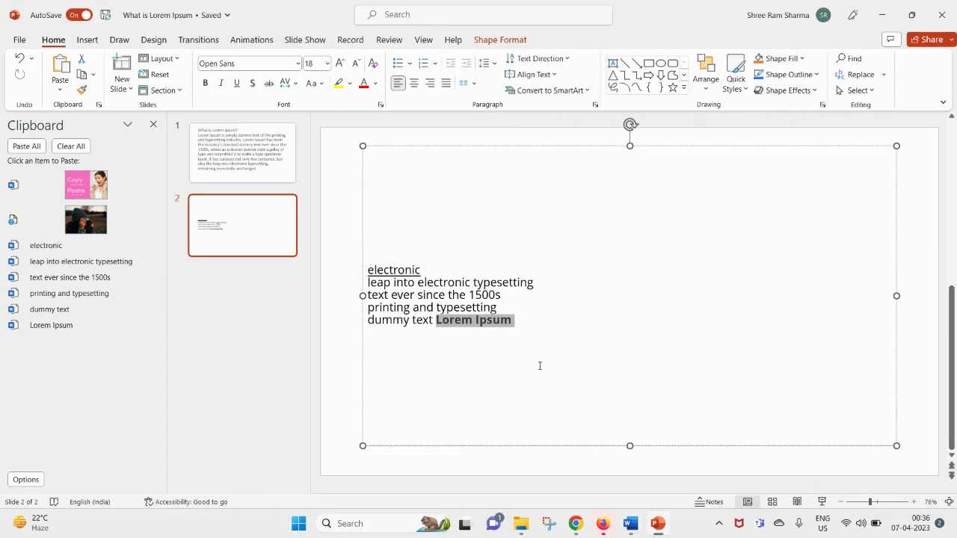
click(328, 366)
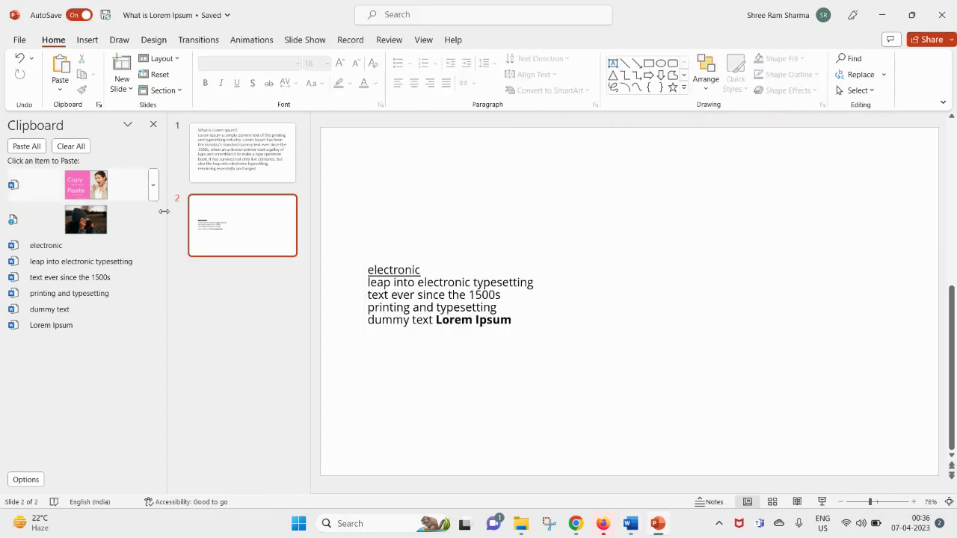
right_click(271, 249)
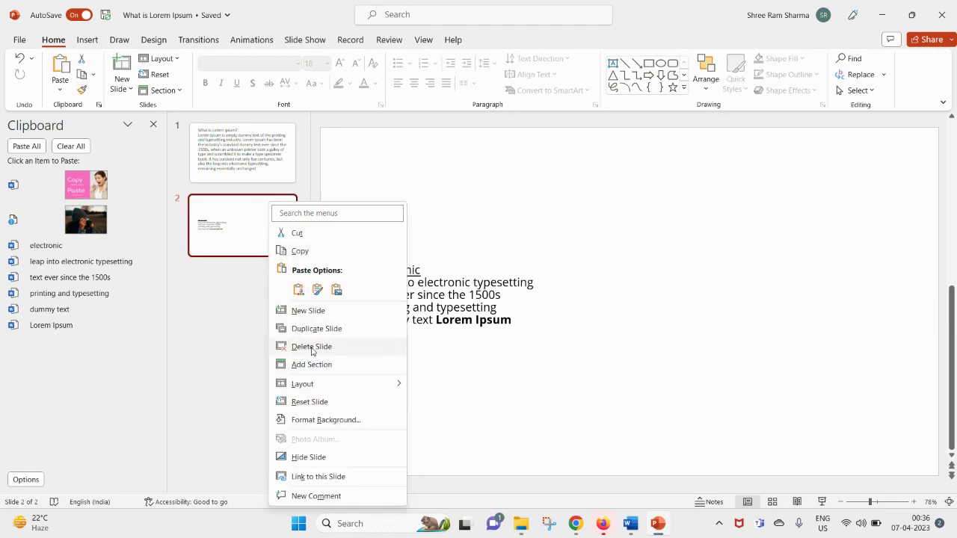
click(323, 312)
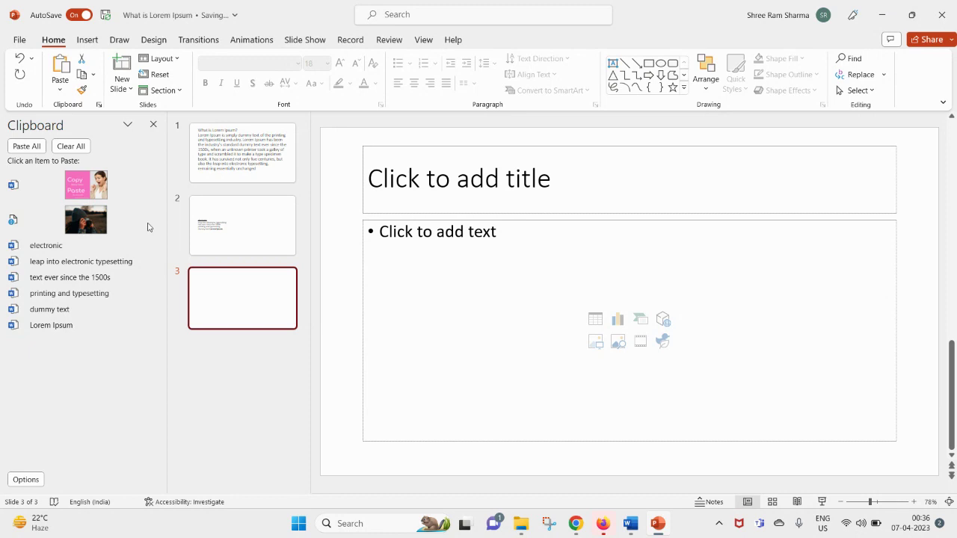
Step: Paste the collected pink "Copy Many Items Paste As you wish" picture into slide 3's content placeholder and enlarge it to nearly the placeholder's width
click(444, 309)
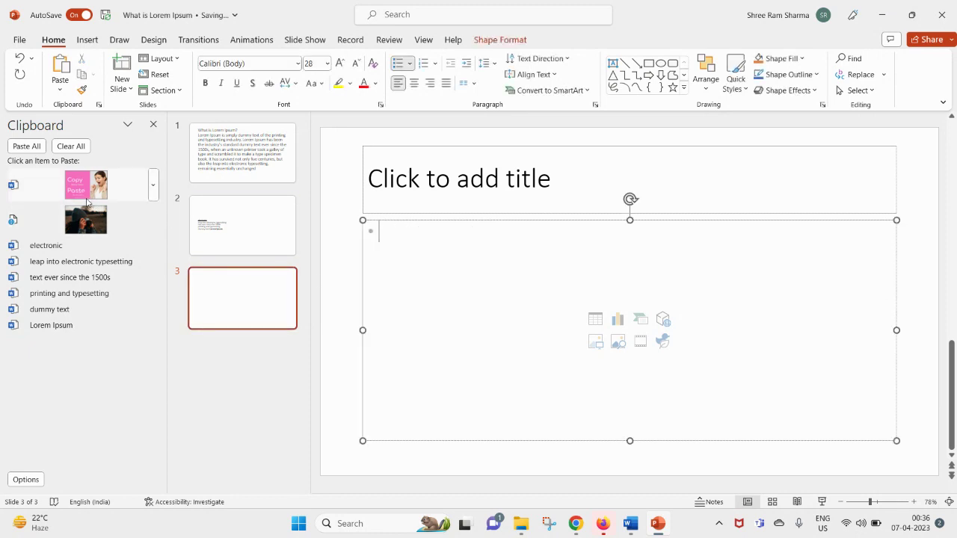
click(86, 196)
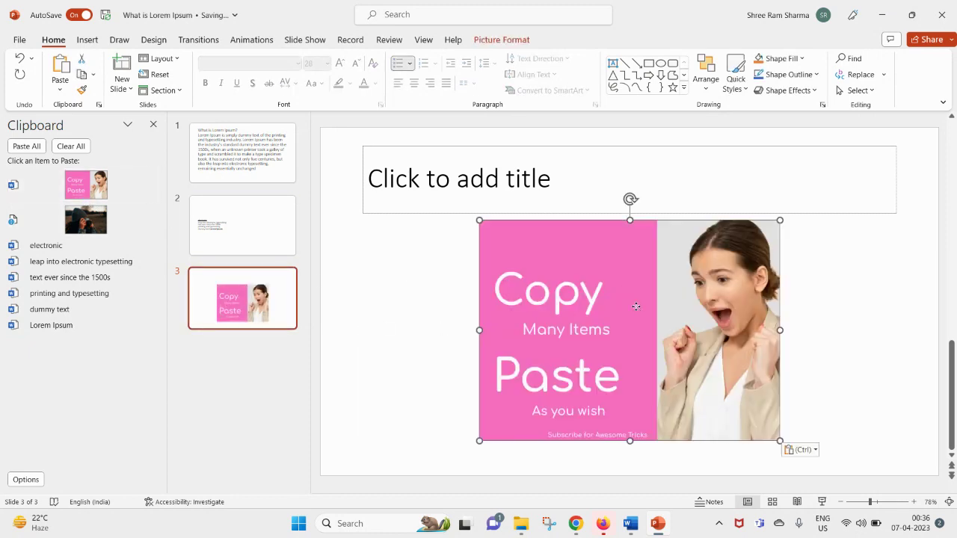
drag(479, 330, 380, 326)
drag(779, 441, 845, 476)
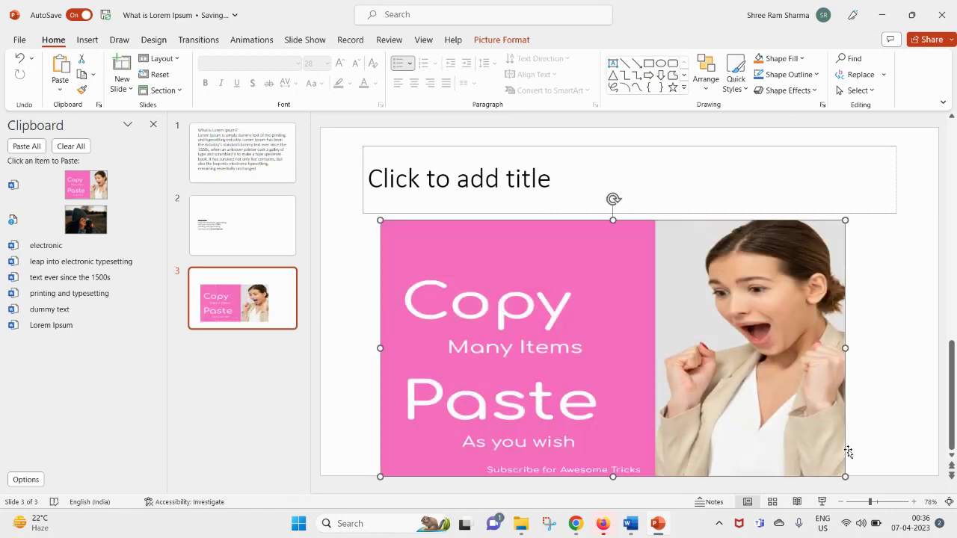
Step: Switch to Chrome and copy the Wikipedia photo of a hand photographing the road and bridge to the clipboard
mouse_move(576, 524)
click(533, 495)
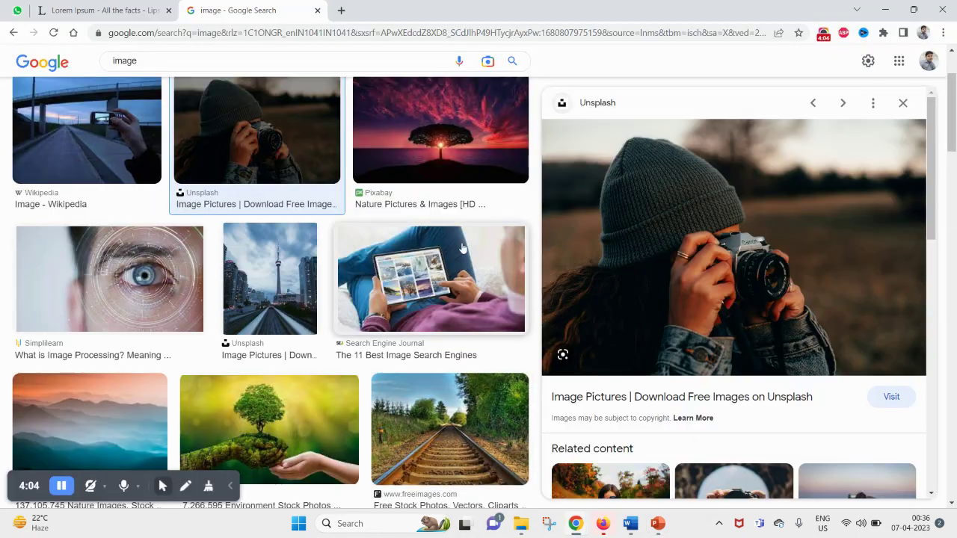
scroll(299, 241, up, 3)
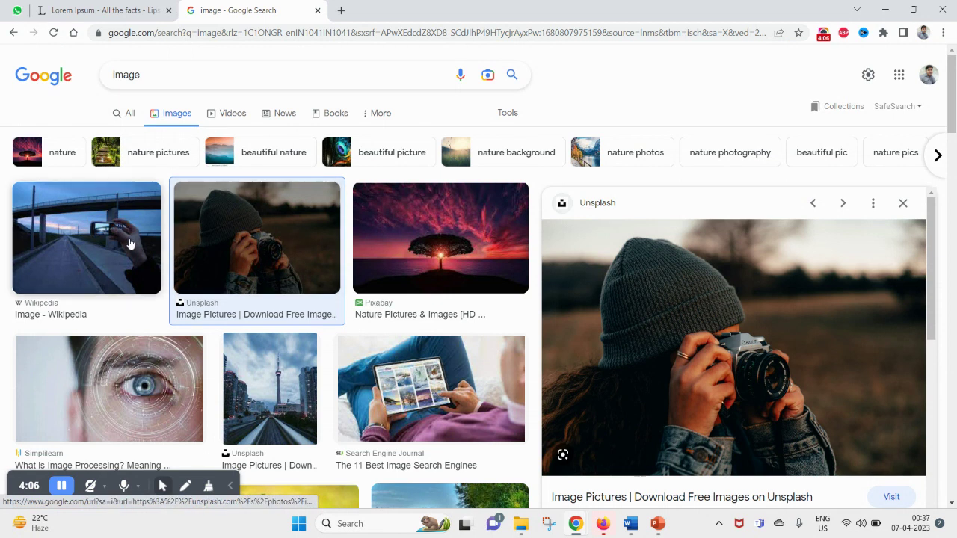
click(127, 246)
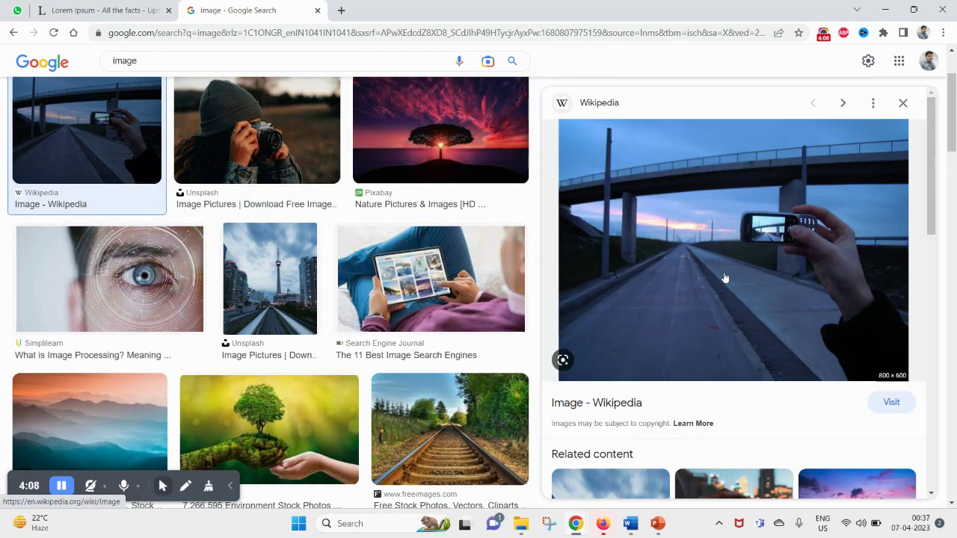
right_click(711, 213)
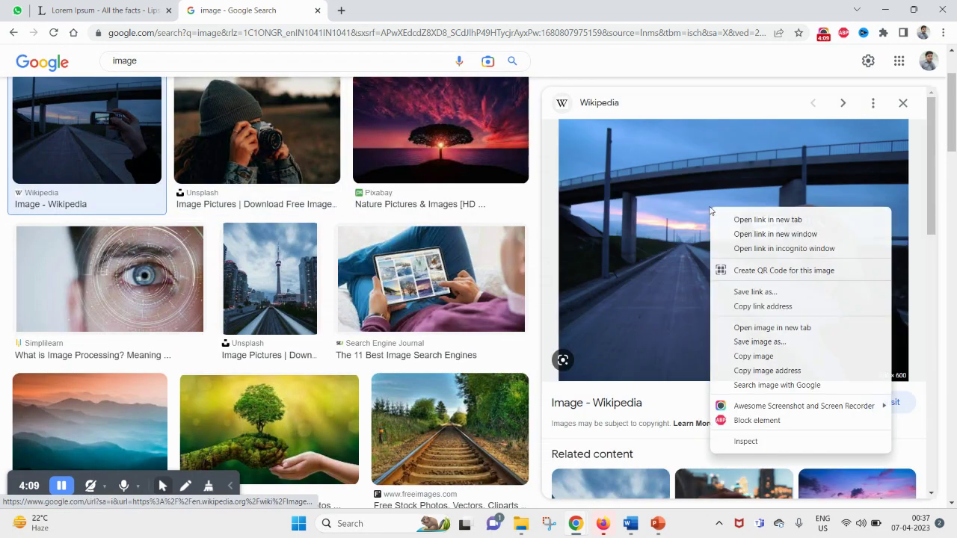
click(742, 356)
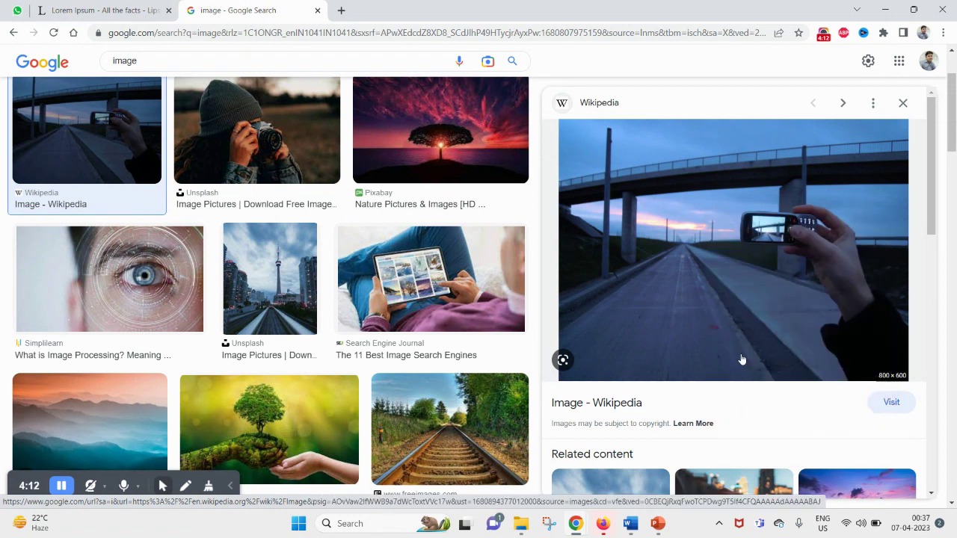
Step: Switch to PowerPoint, clear the pictures from slide 3 and paste the collected Wikipedia road photo onto it
click(658, 523)
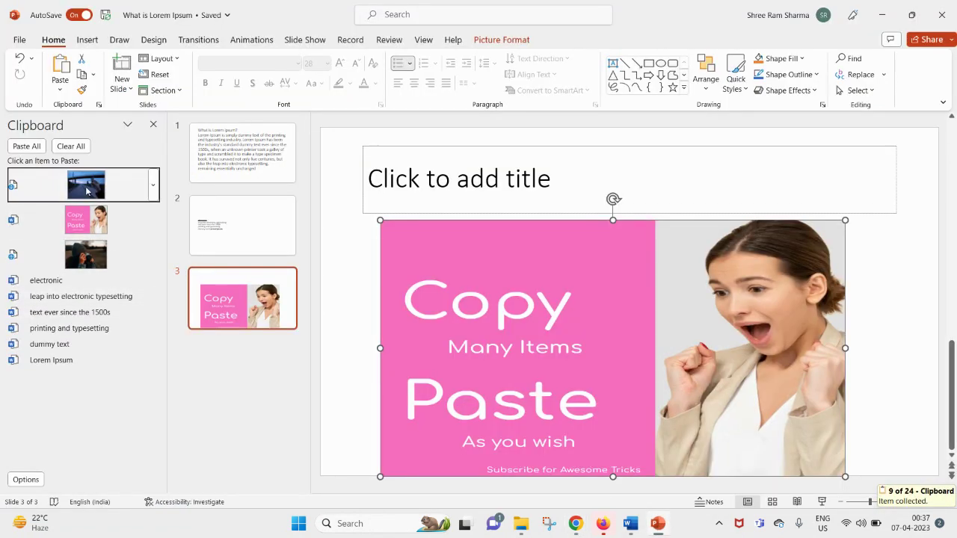
click(86, 185)
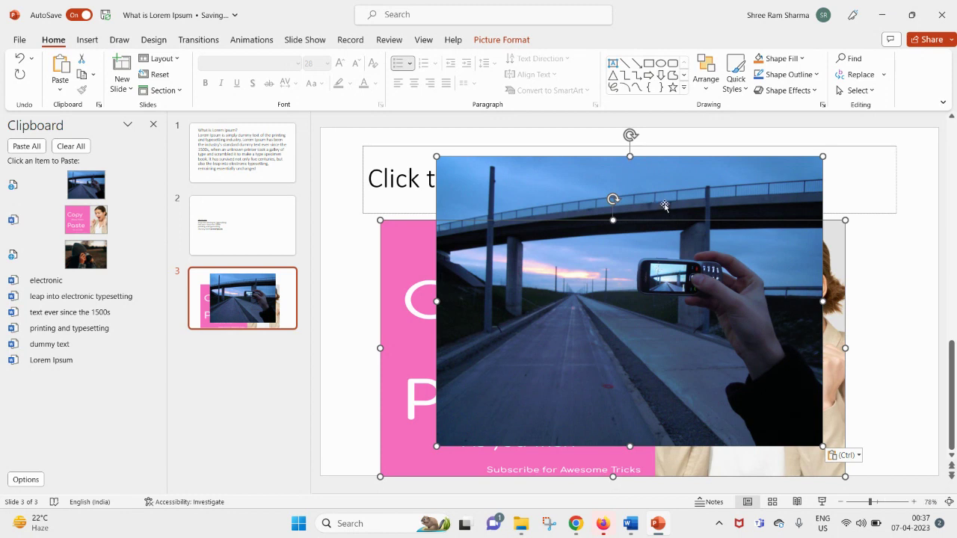
key(Delete)
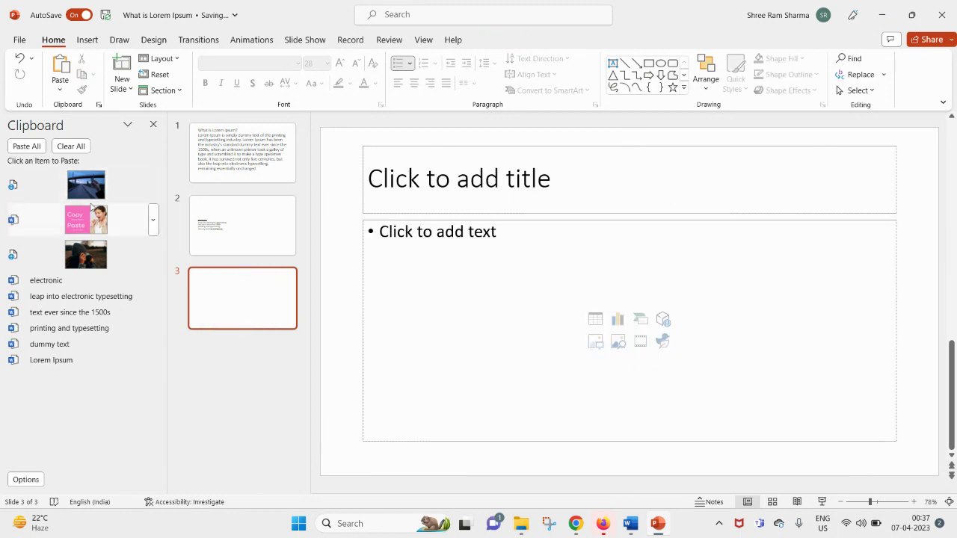
click(86, 185)
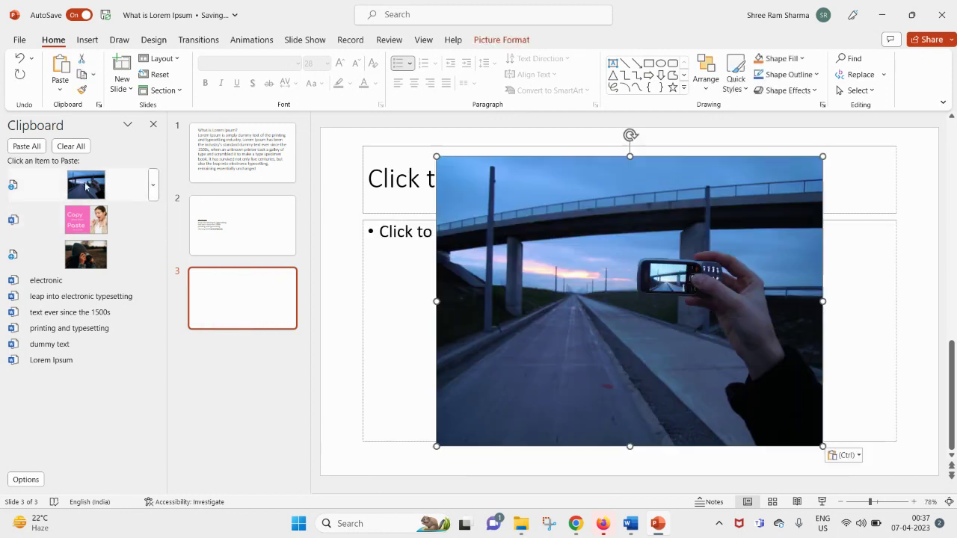
Step: Switch to Word, widen the Clipboard pane and paste the collected pink "Copy Many Items Paste As you wish" picture above the document's text
click(630, 524)
scroll(531, 387, down, 3)
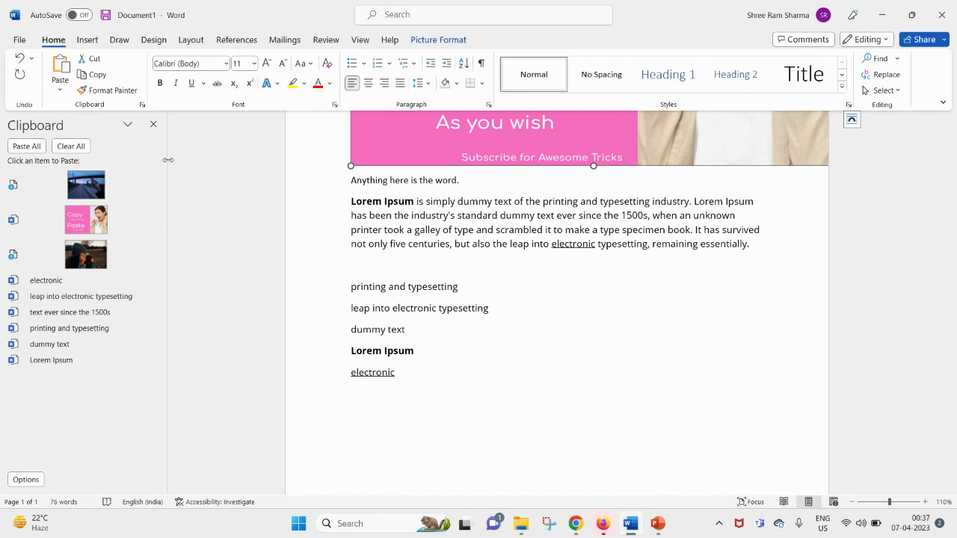
drag(166, 163, 305, 162)
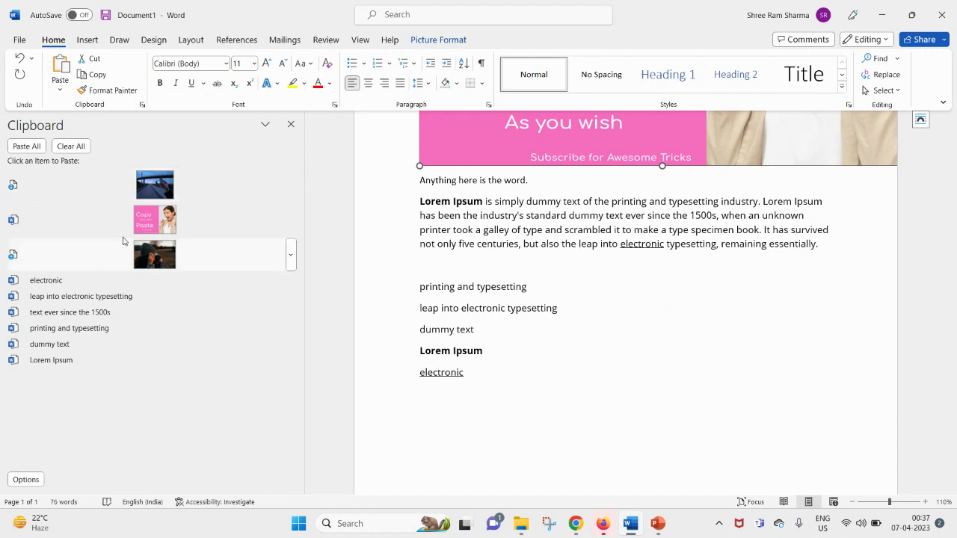
click(160, 225)
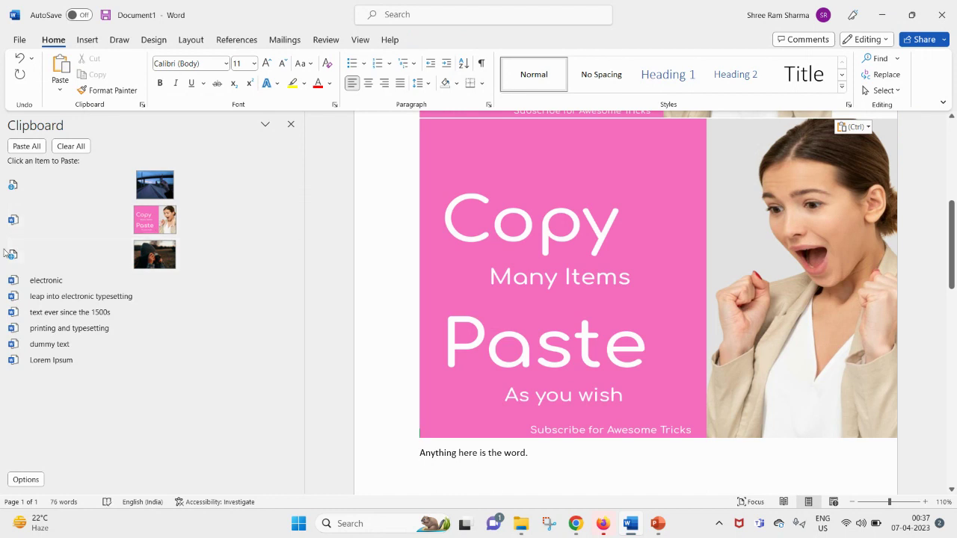
click(540, 232)
scroll(504, 278, up, 3)
key(alt+Tab)
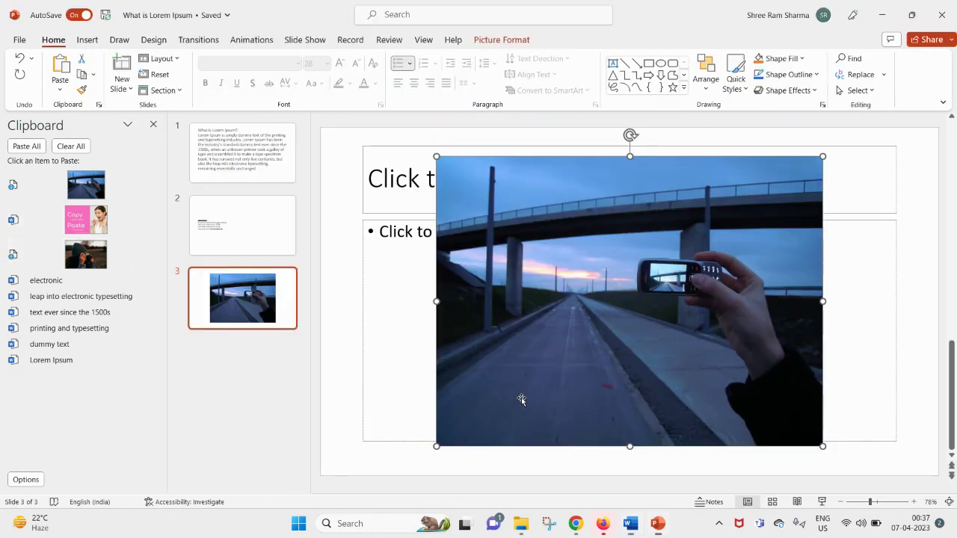
key(alt+Tab)
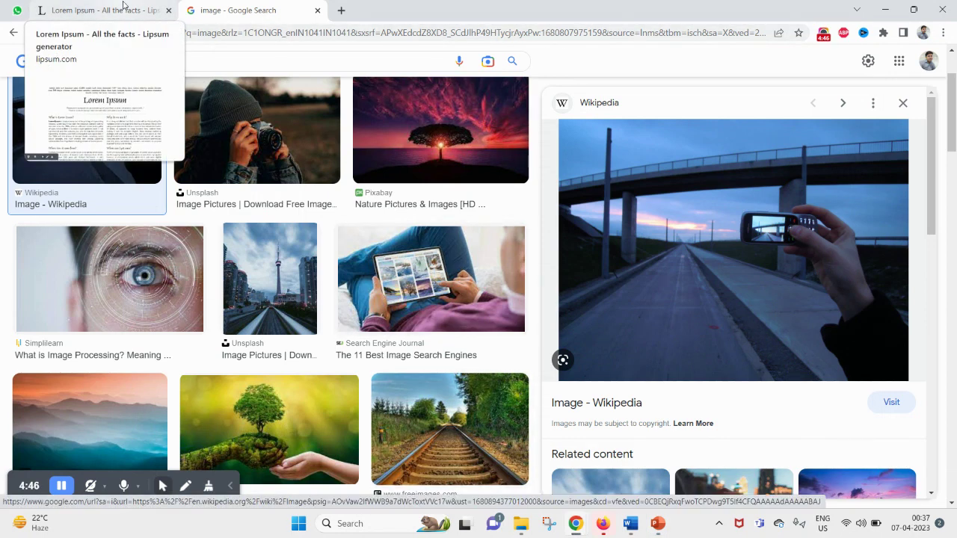
click(123, 5)
key(alt+Tab)
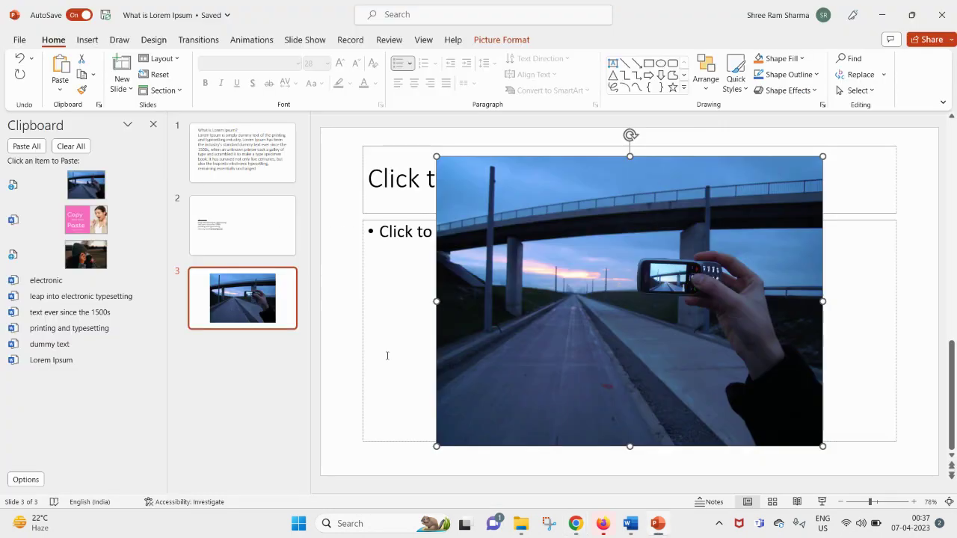
click(629, 526)
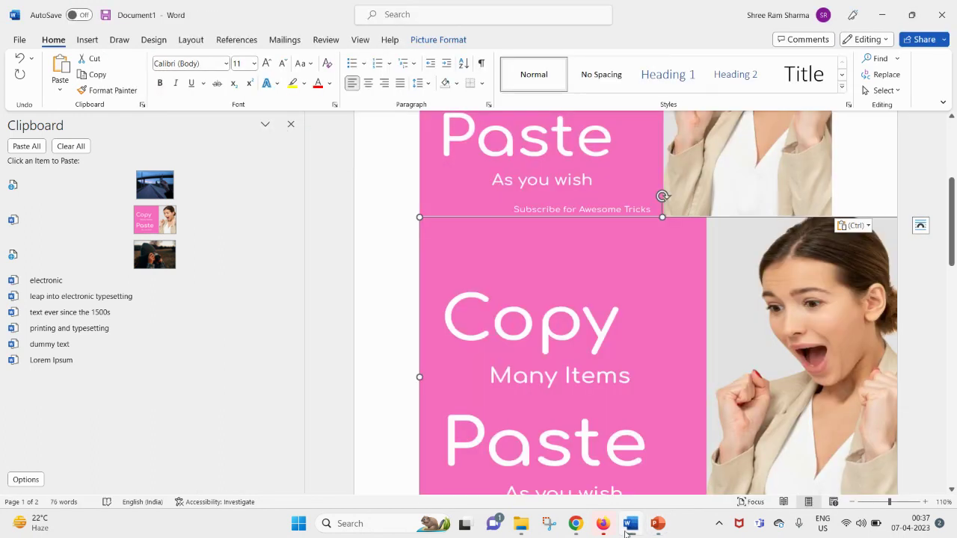
click(627, 531)
click(573, 528)
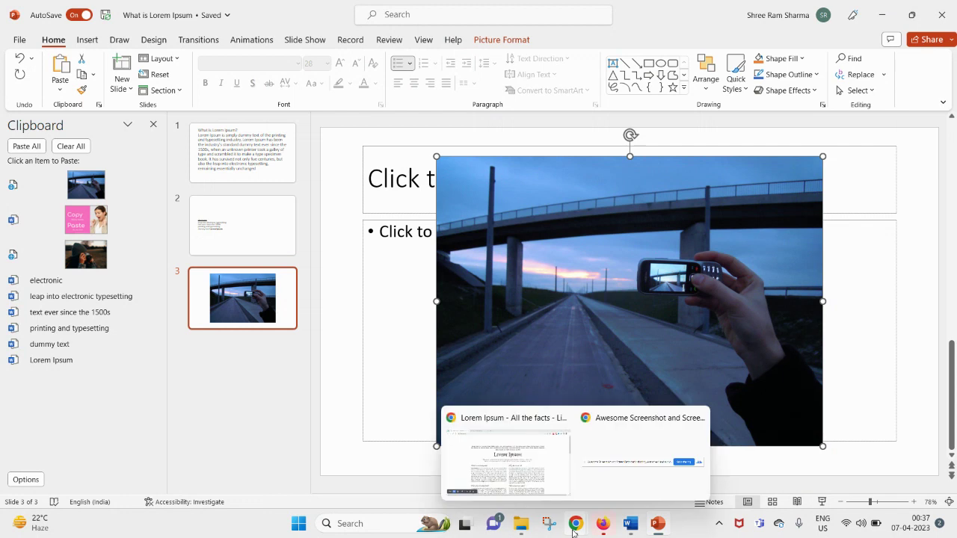